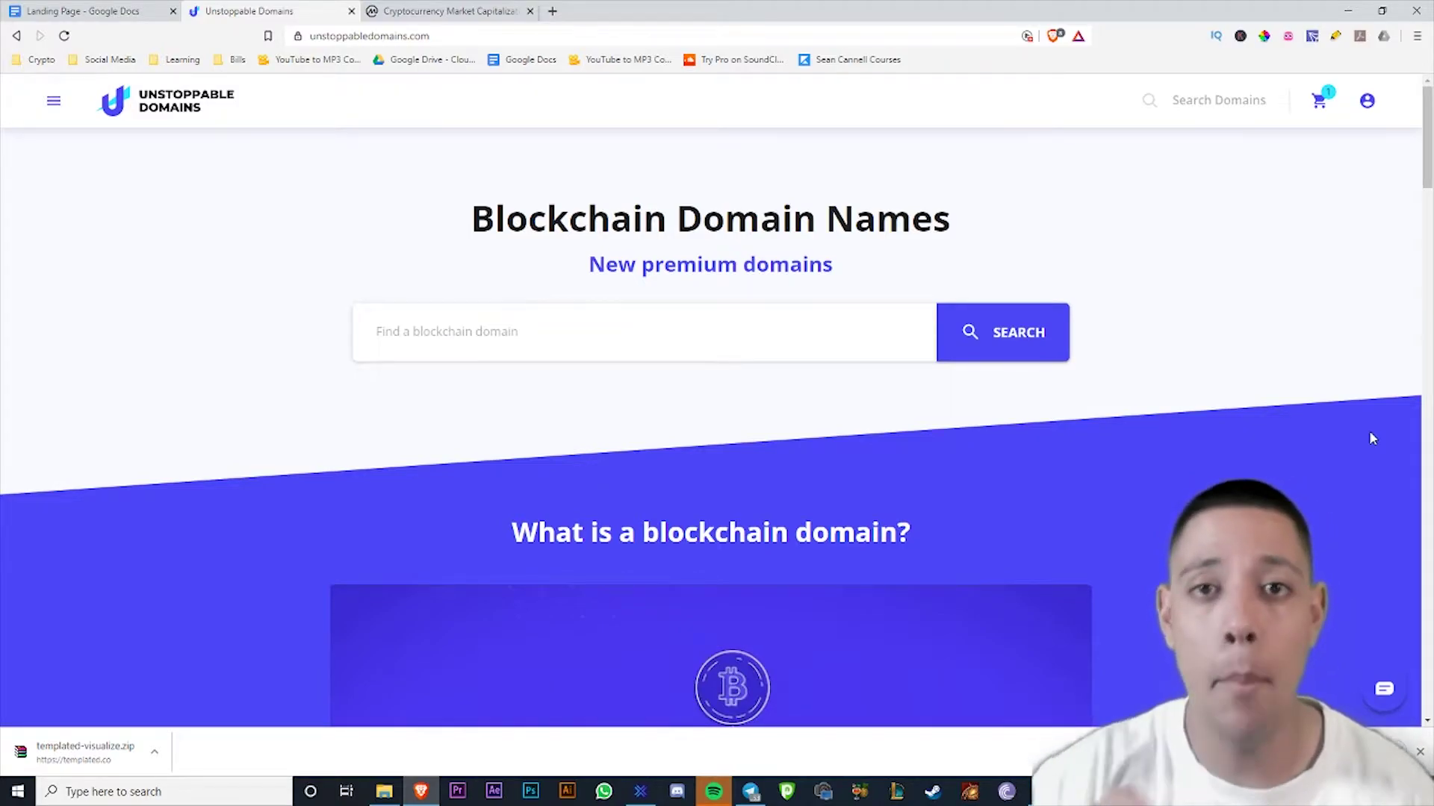
pyautogui.scroll(-5, 1132, 456)
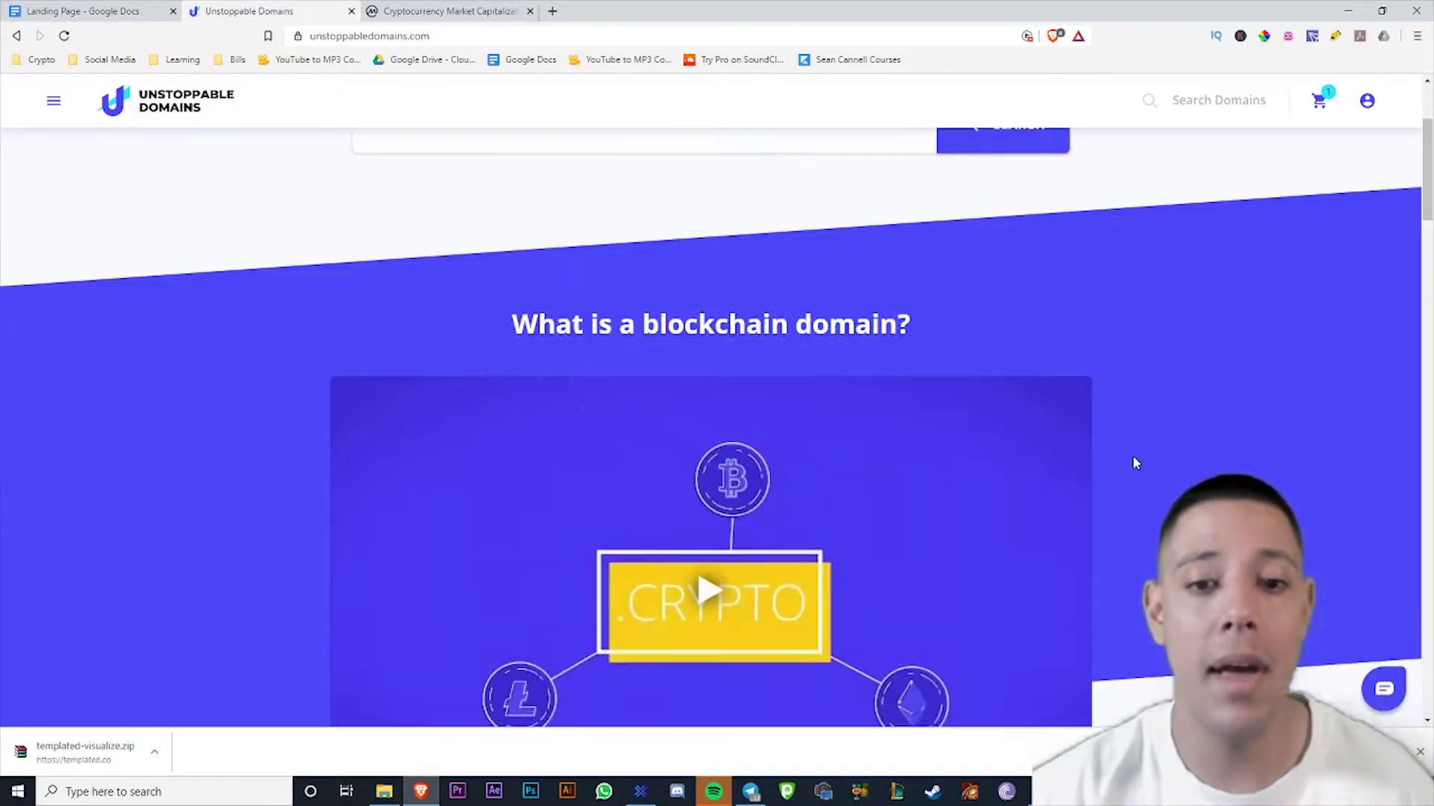
pyautogui.scroll(-5, 1120, 537)
pyautogui.scroll(-5, 1093, 611)
pyautogui.scroll(-3, 1094, 611)
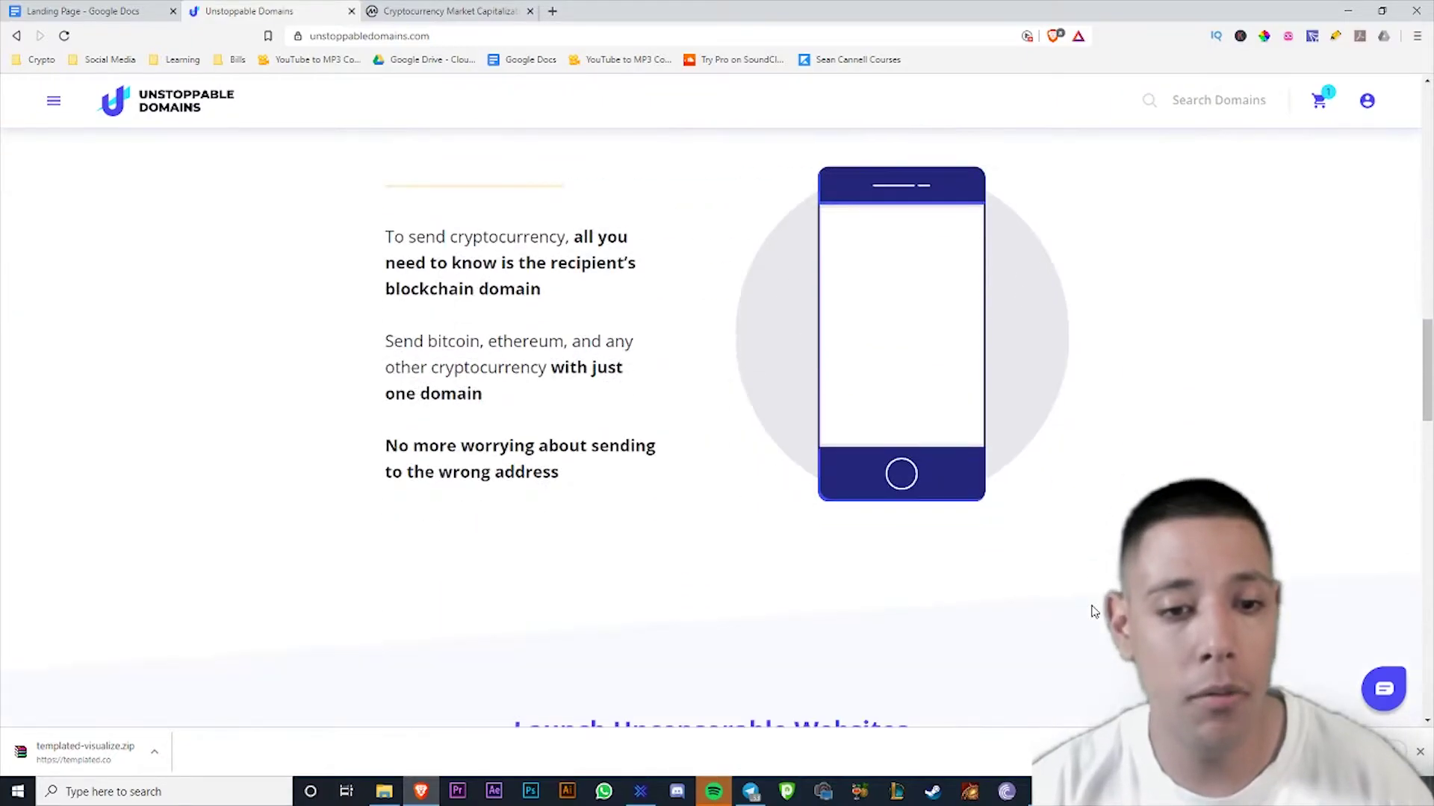
pyautogui.scroll(2, 1093, 611)
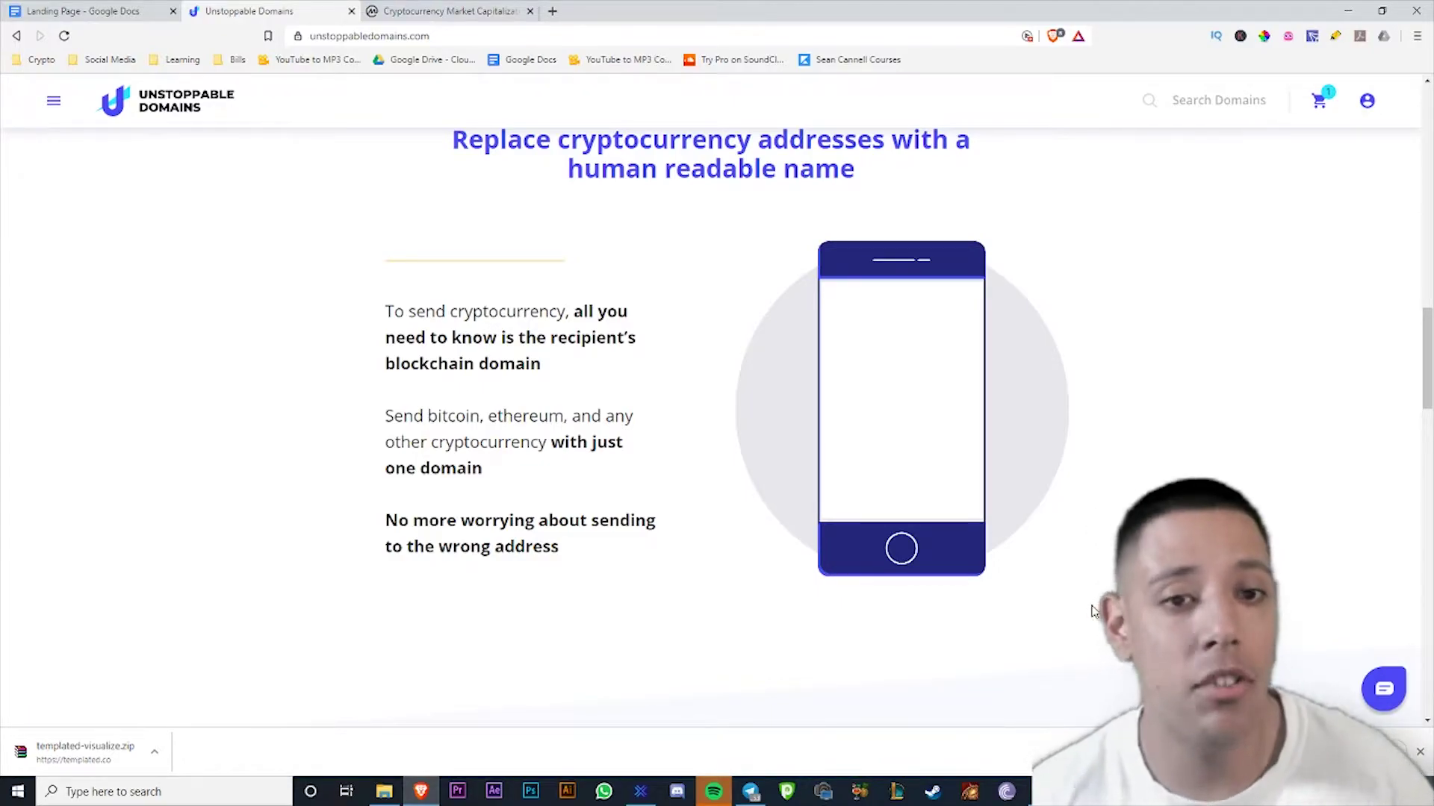
pyautogui.scroll(-1, 498, 547)
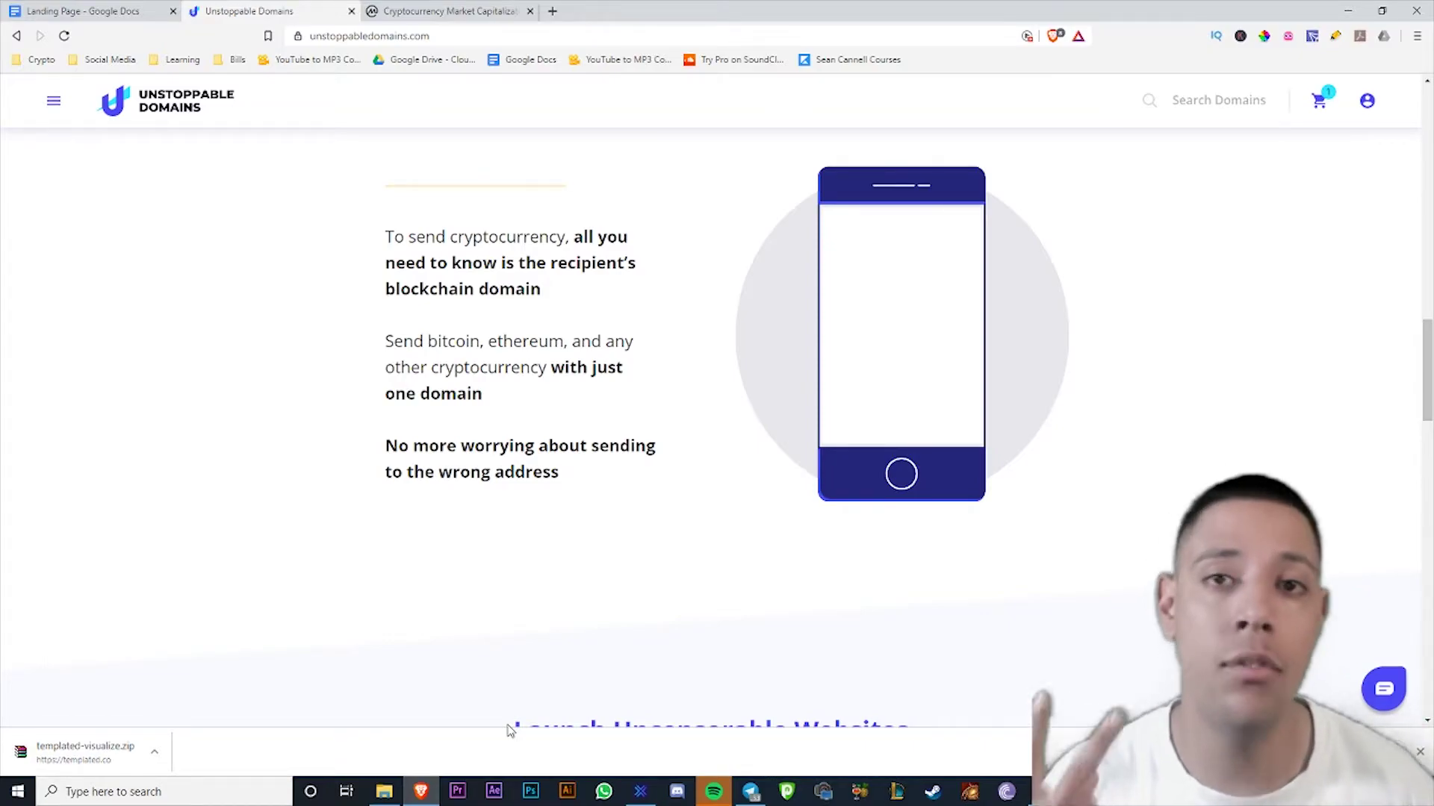
pyautogui.scroll(3, 560, 336)
pyautogui.scroll(6, 560, 118)
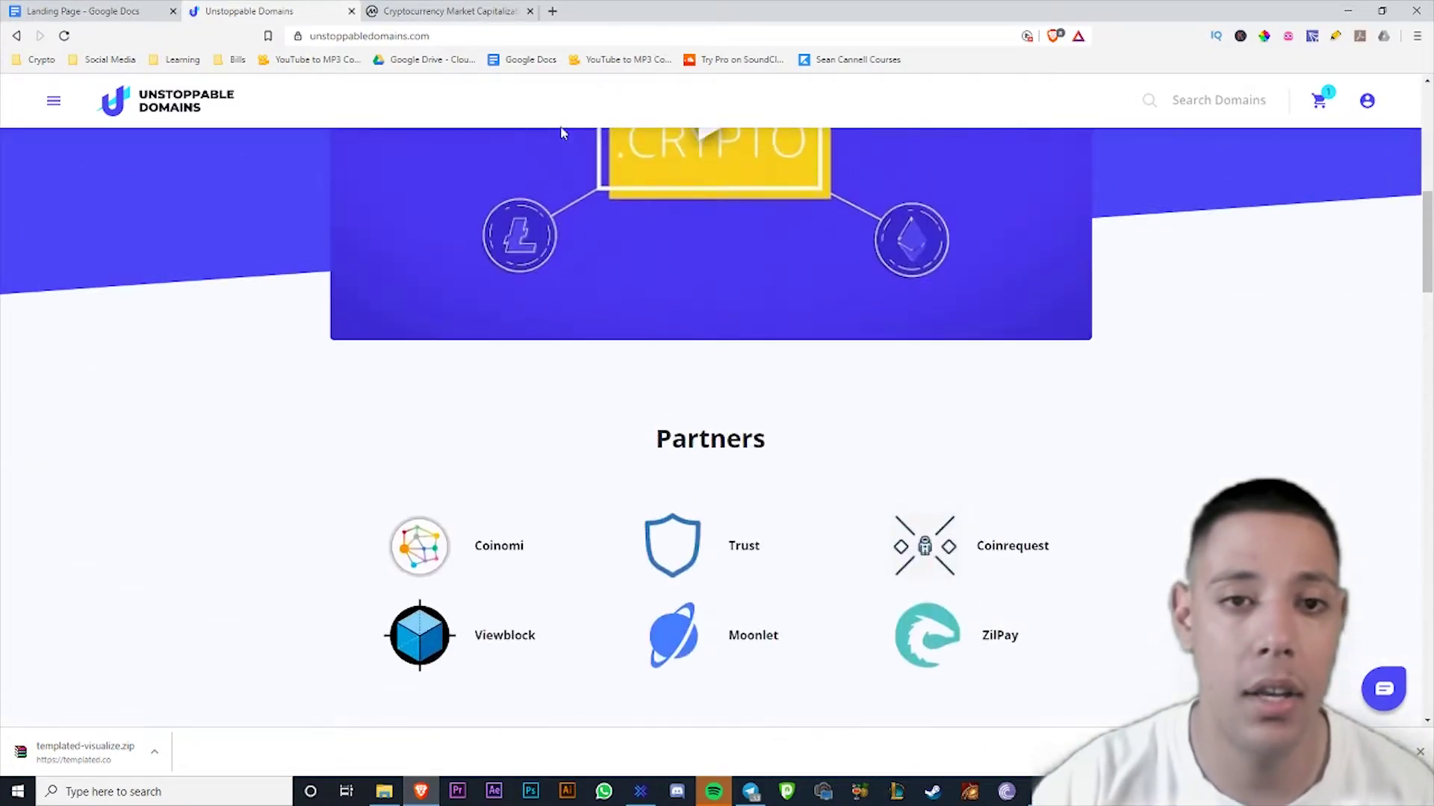
pyautogui.scroll(8, 560, 118)
pyautogui.click(536, 331)
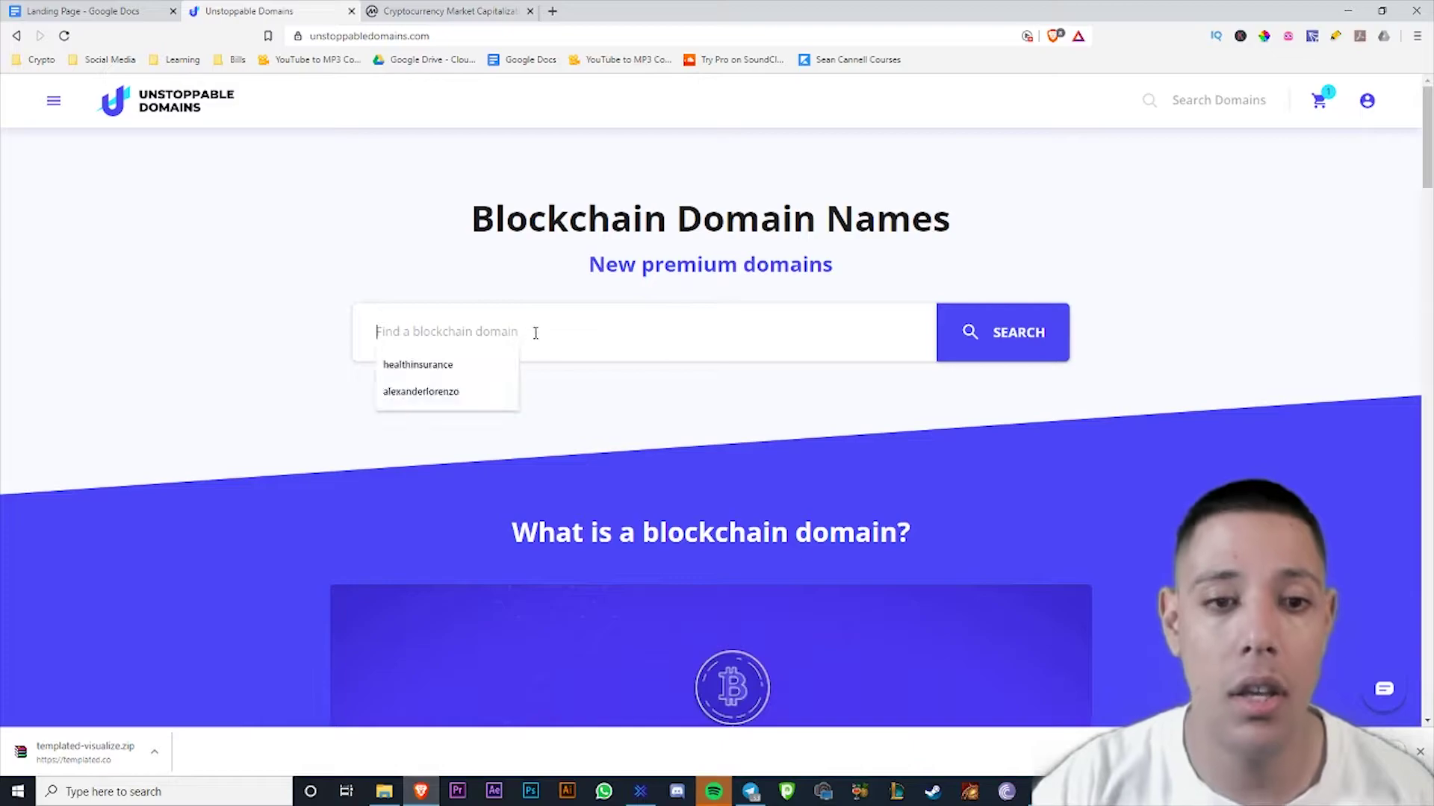
pyautogui.click(421, 391)
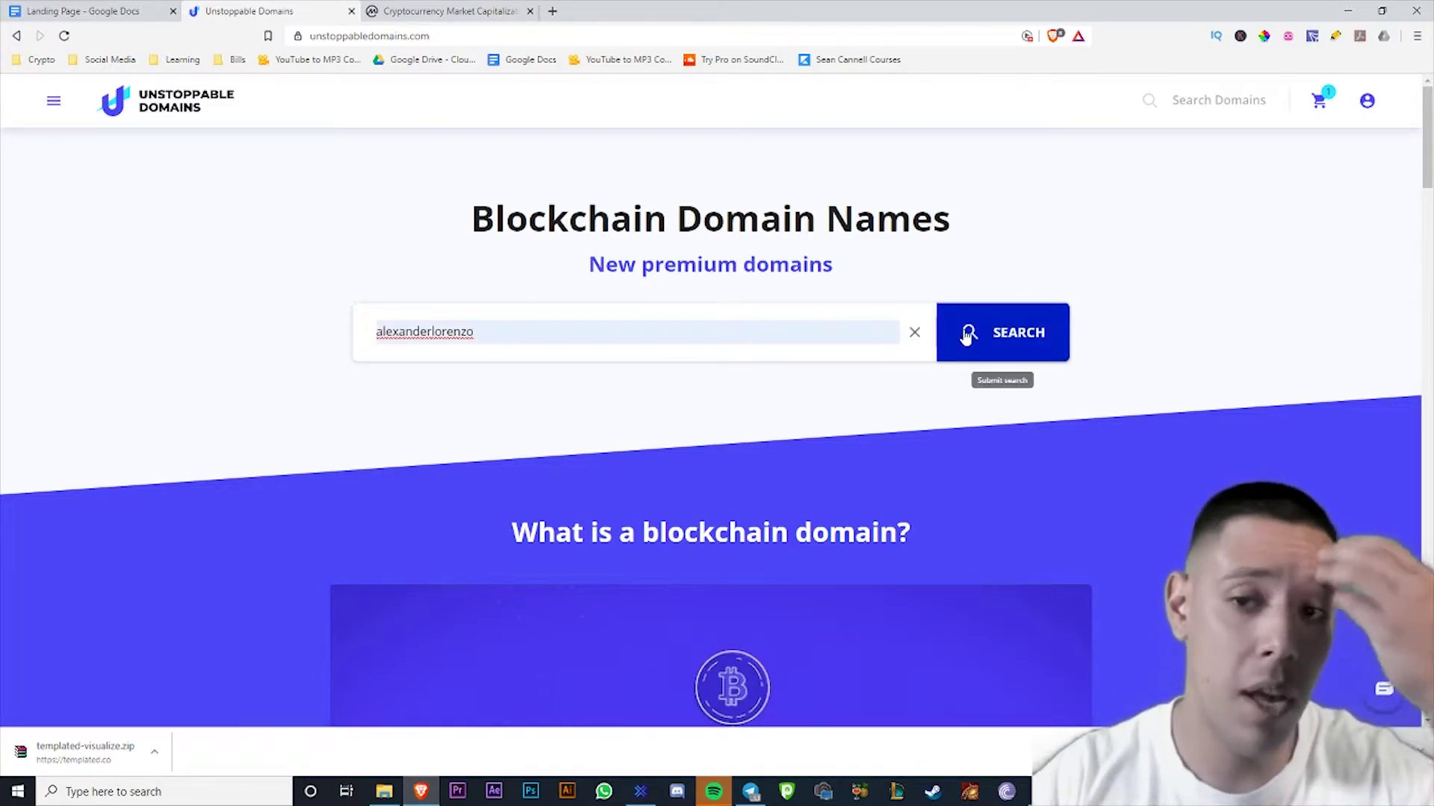
pyautogui.click(1003, 331)
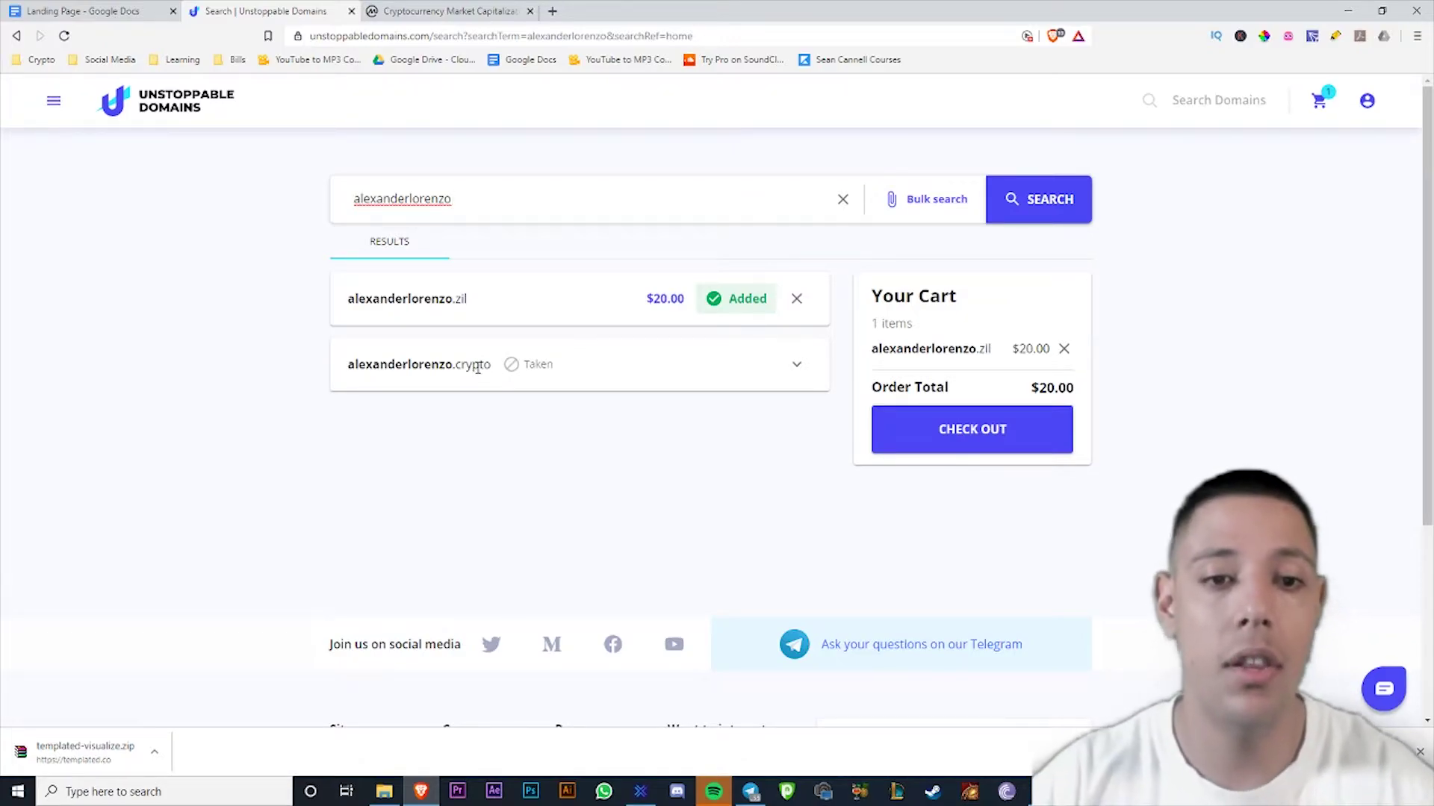
pyautogui.moveTo(452, 365); pyautogui.dragTo(554, 371)
pyautogui.click(634, 375)
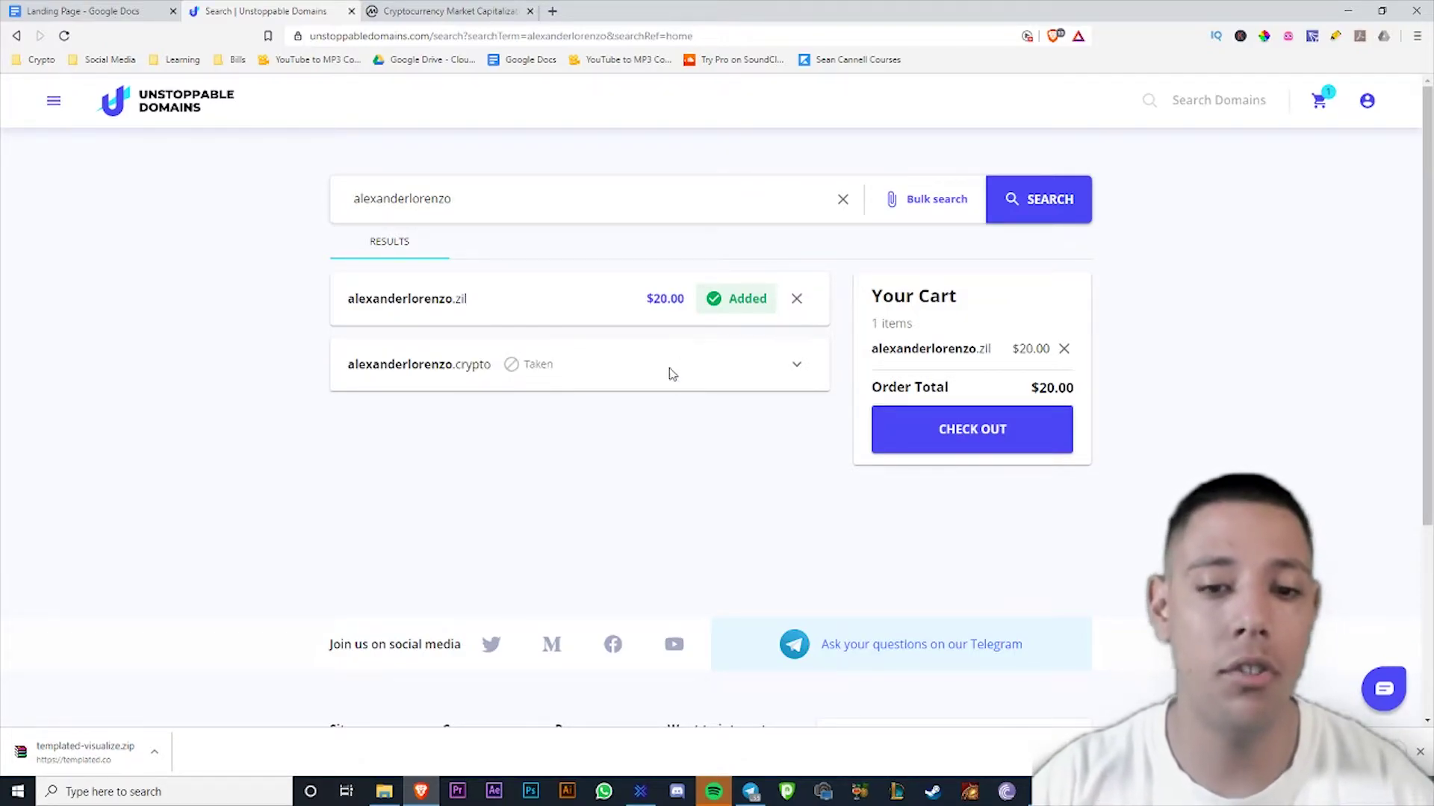
pyautogui.moveTo(451, 303); pyautogui.dragTo(471, 303)
pyautogui.click(605, 300)
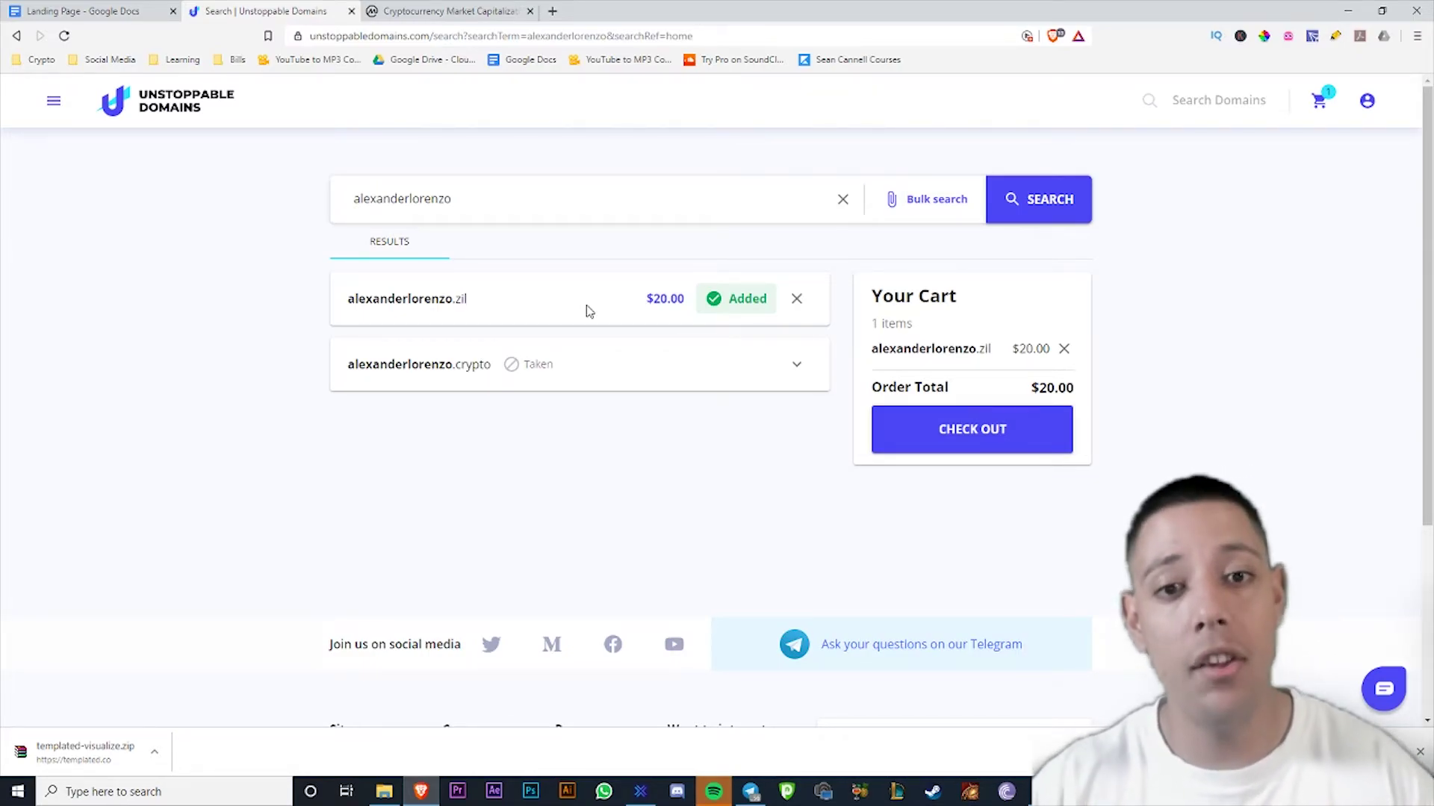
pyautogui.scroll(-5, 780, 478)
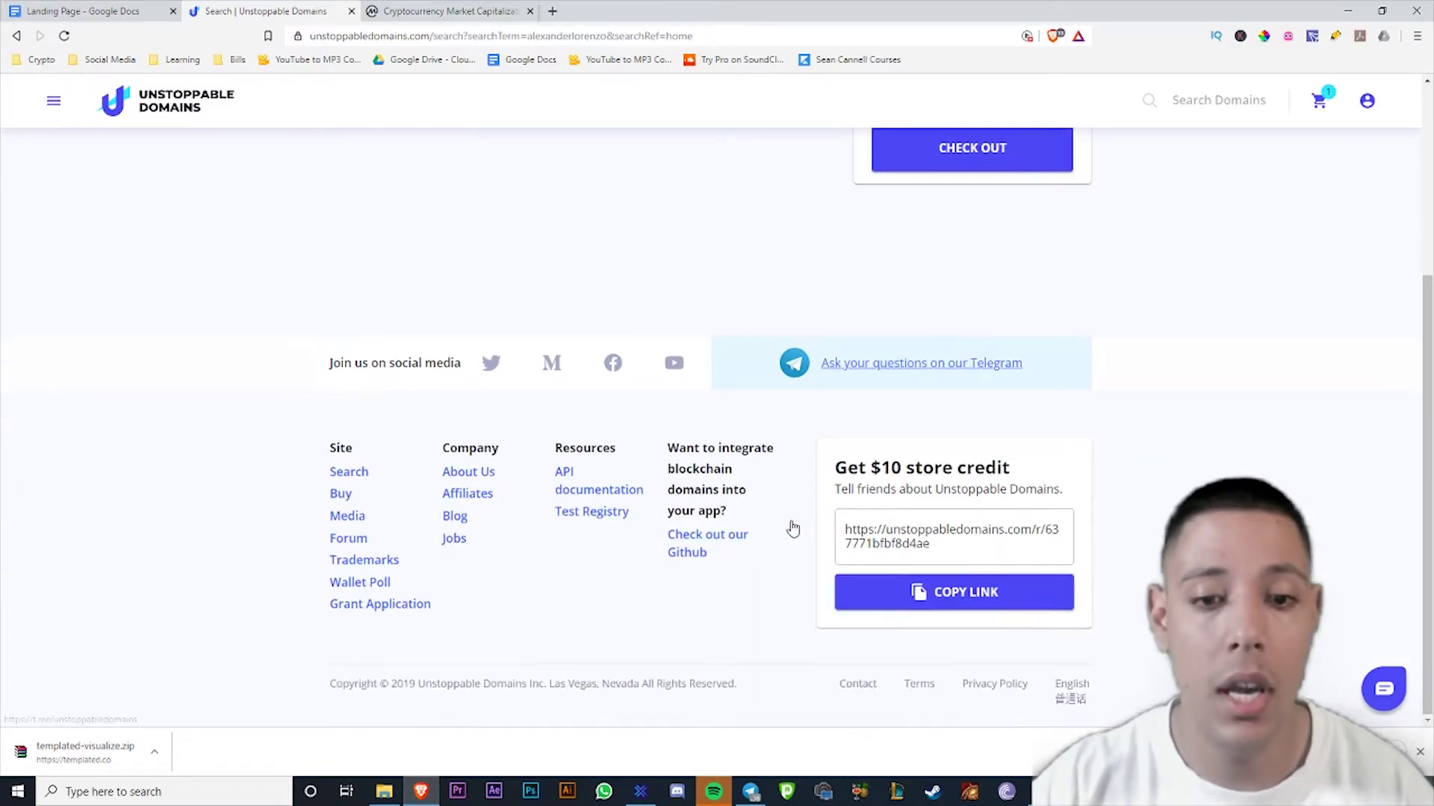
pyautogui.scroll(3, 784, 493)
pyautogui.scroll(2, 794, 513)
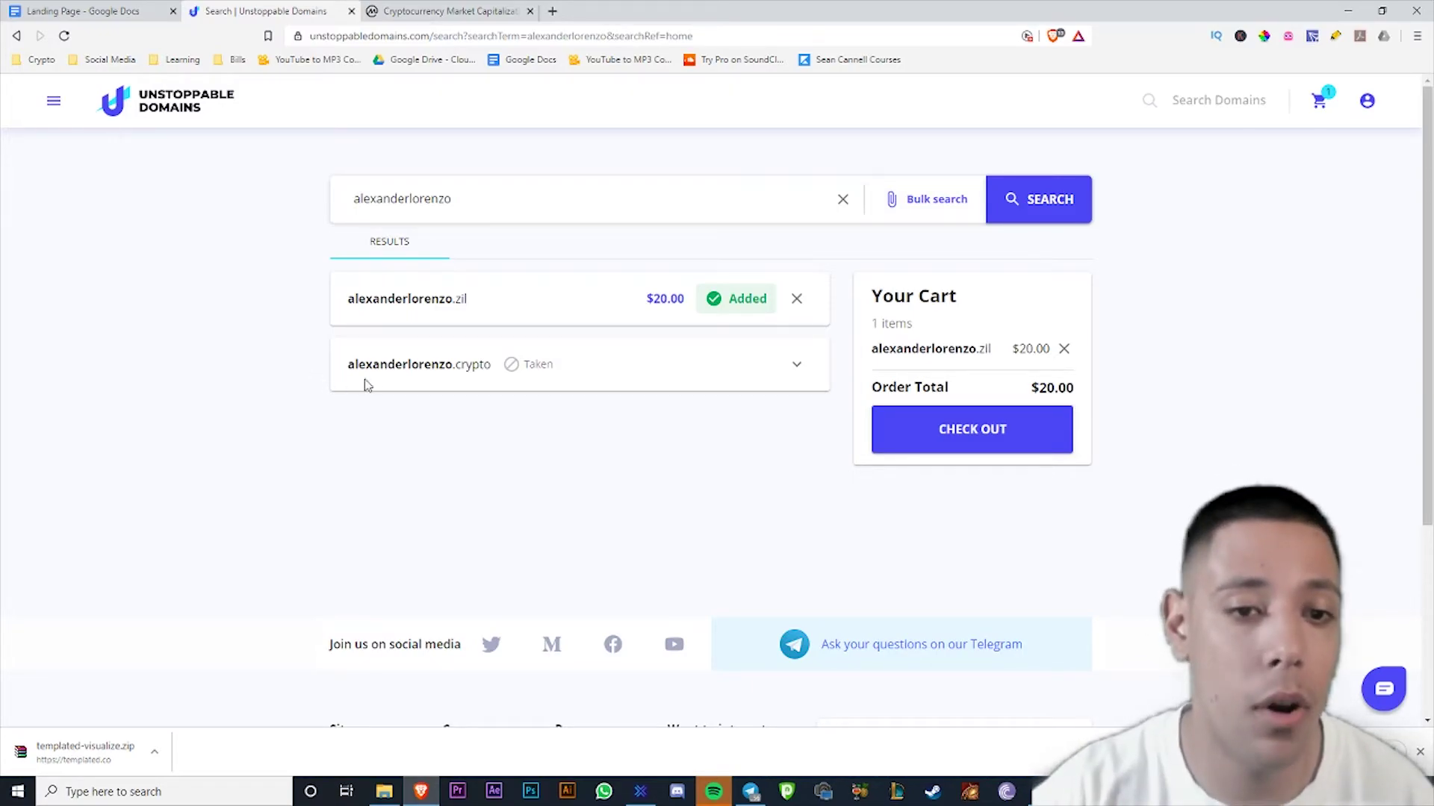
pyautogui.moveTo(379, 364); pyautogui.dragTo(493, 365)
pyautogui.click(665, 374)
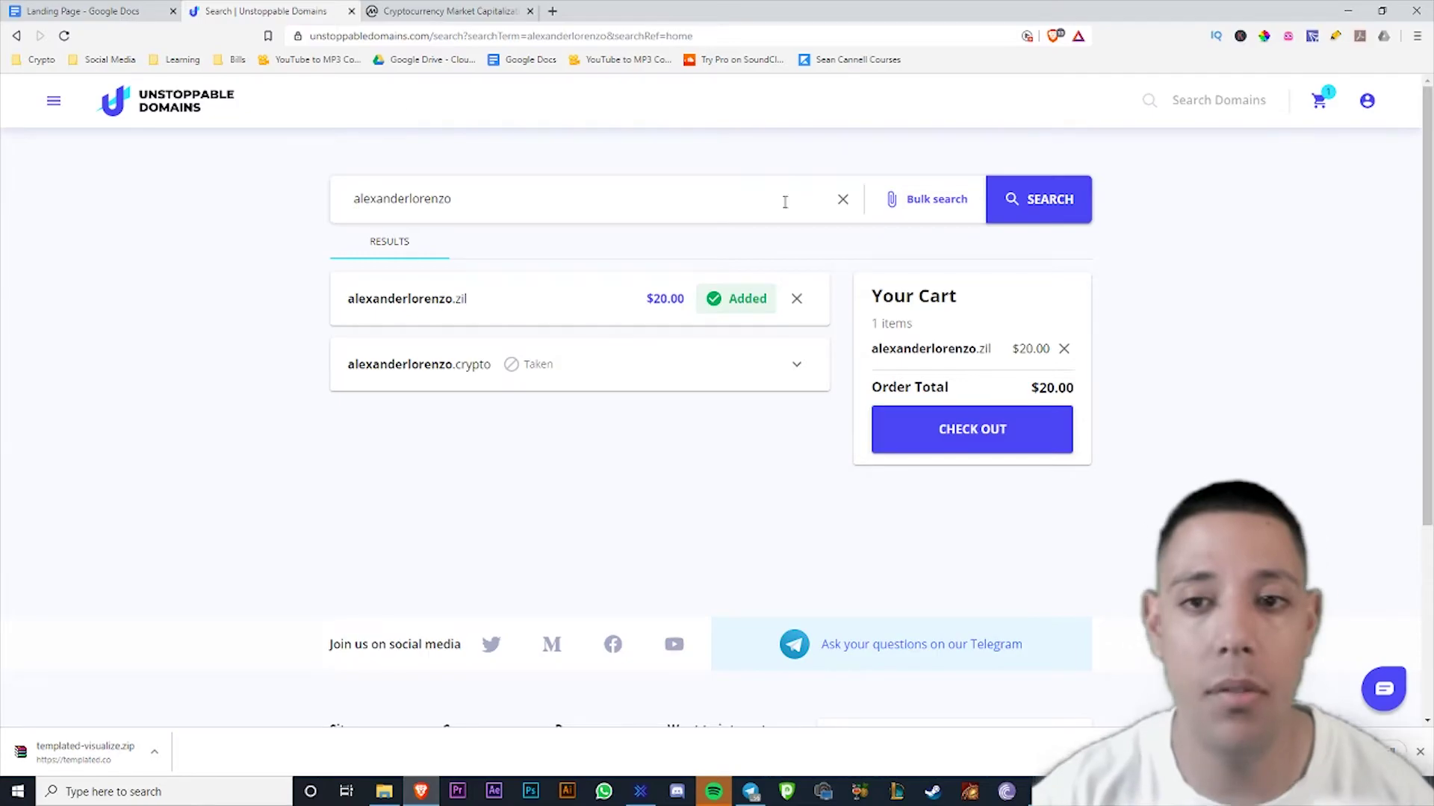
# Step: Go to Premium Domains, pick the Top Domains category, then view its sold domains
pyautogui.click(53, 99)
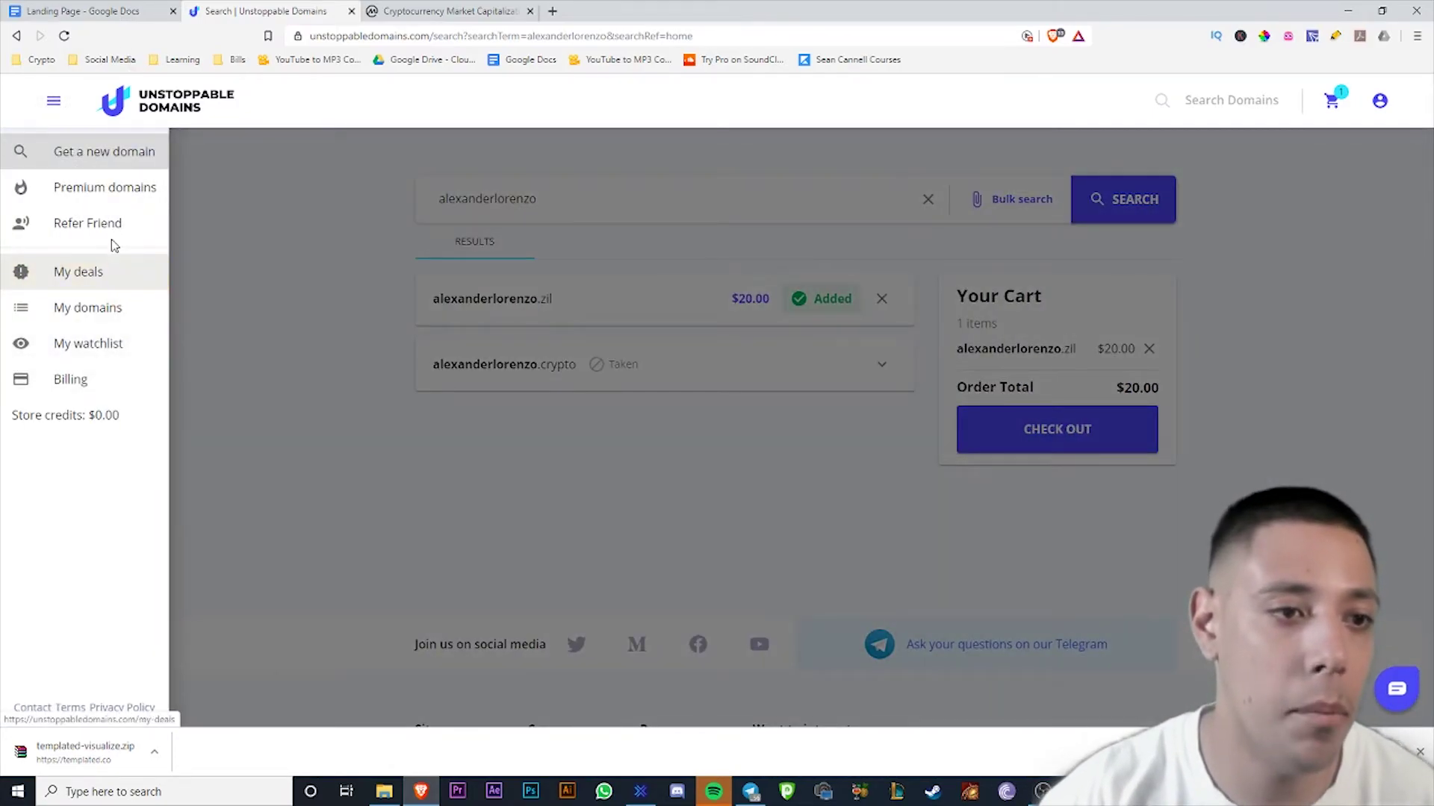
pyautogui.click(101, 187)
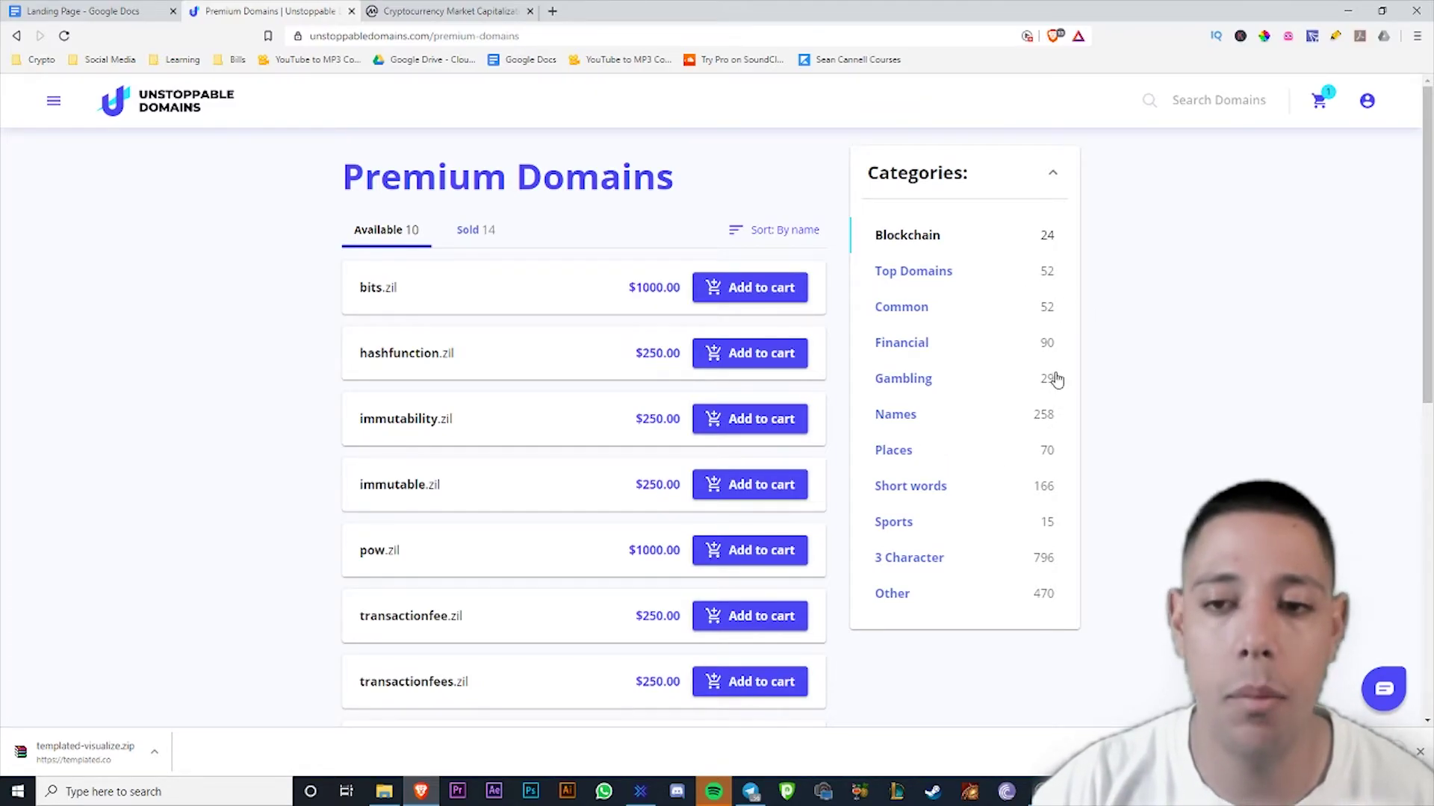
pyautogui.click(899, 276)
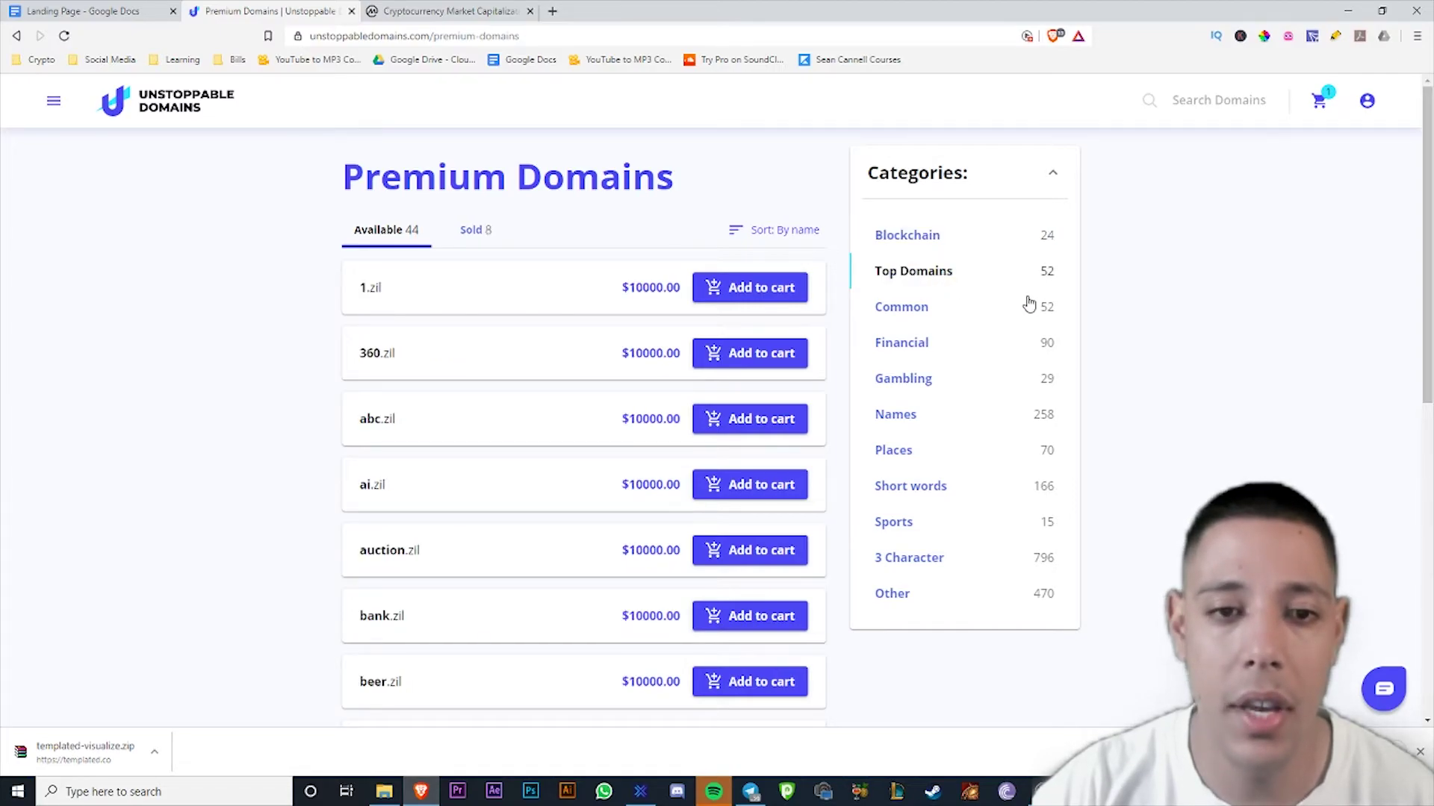
pyautogui.scroll(-5, 1114, 544)
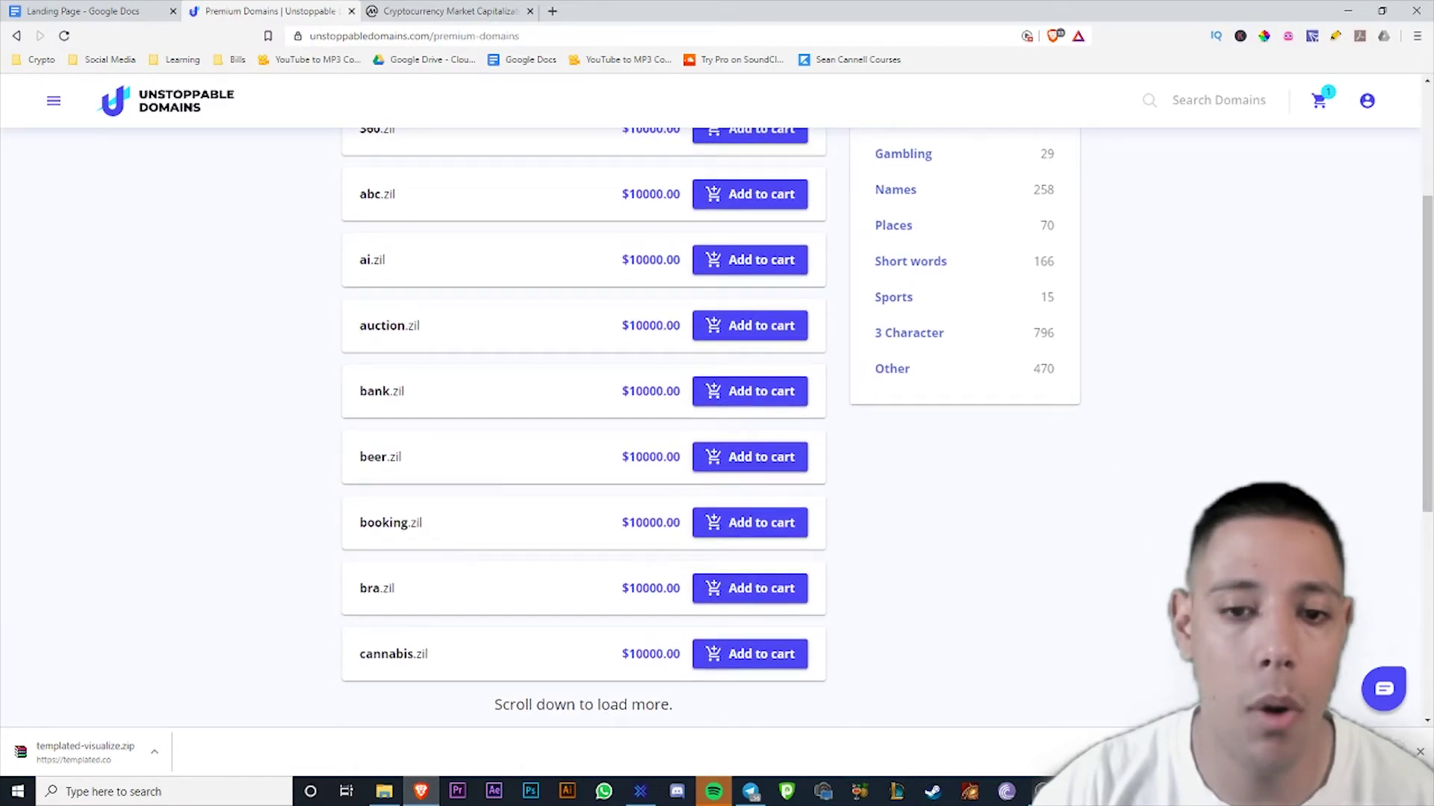
pyautogui.scroll(-5, 1114, 544)
pyautogui.scroll(5, 769, 536)
pyautogui.scroll(5, 769, 536)
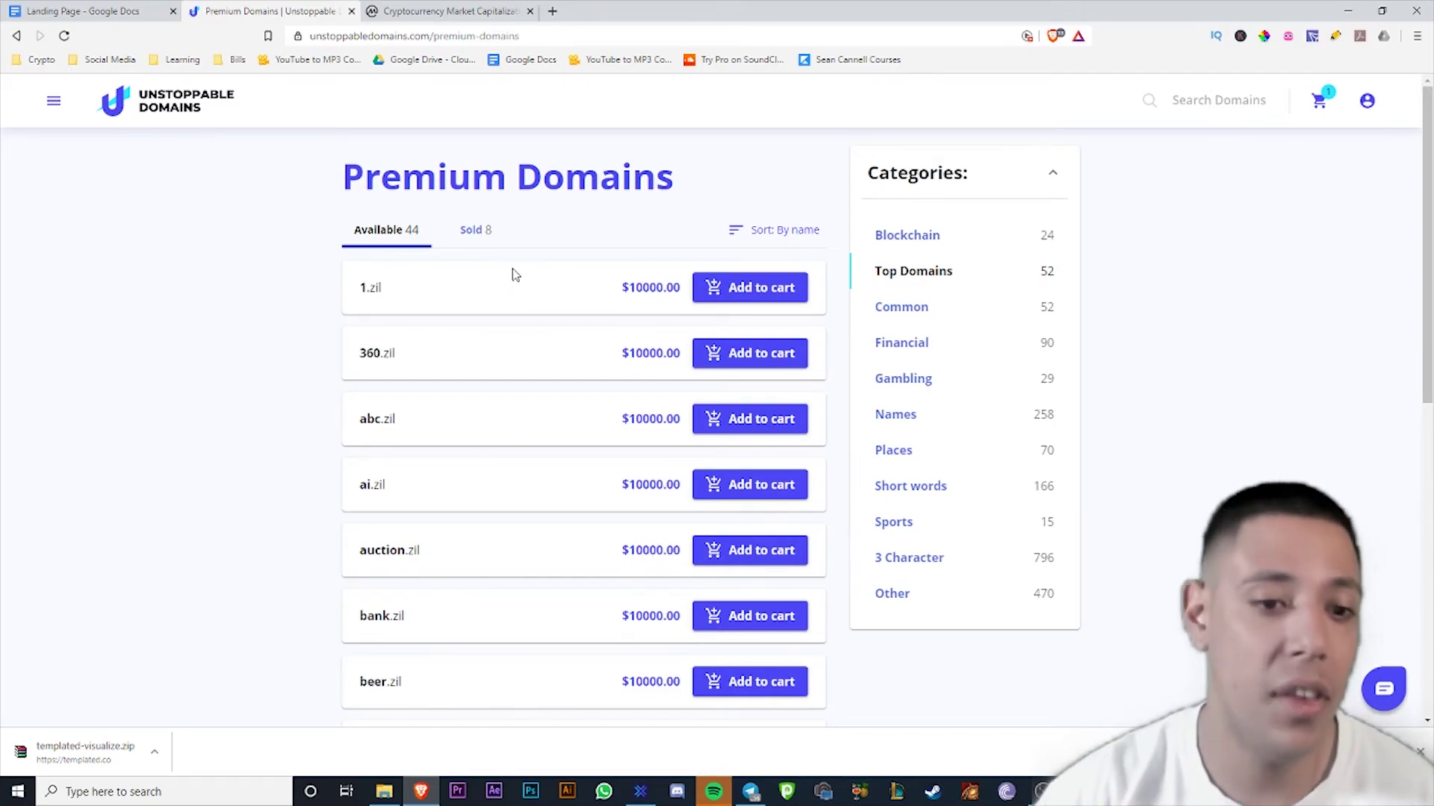
pyautogui.scroll(-4, 1194, 404)
pyautogui.scroll(4, 946, 425)
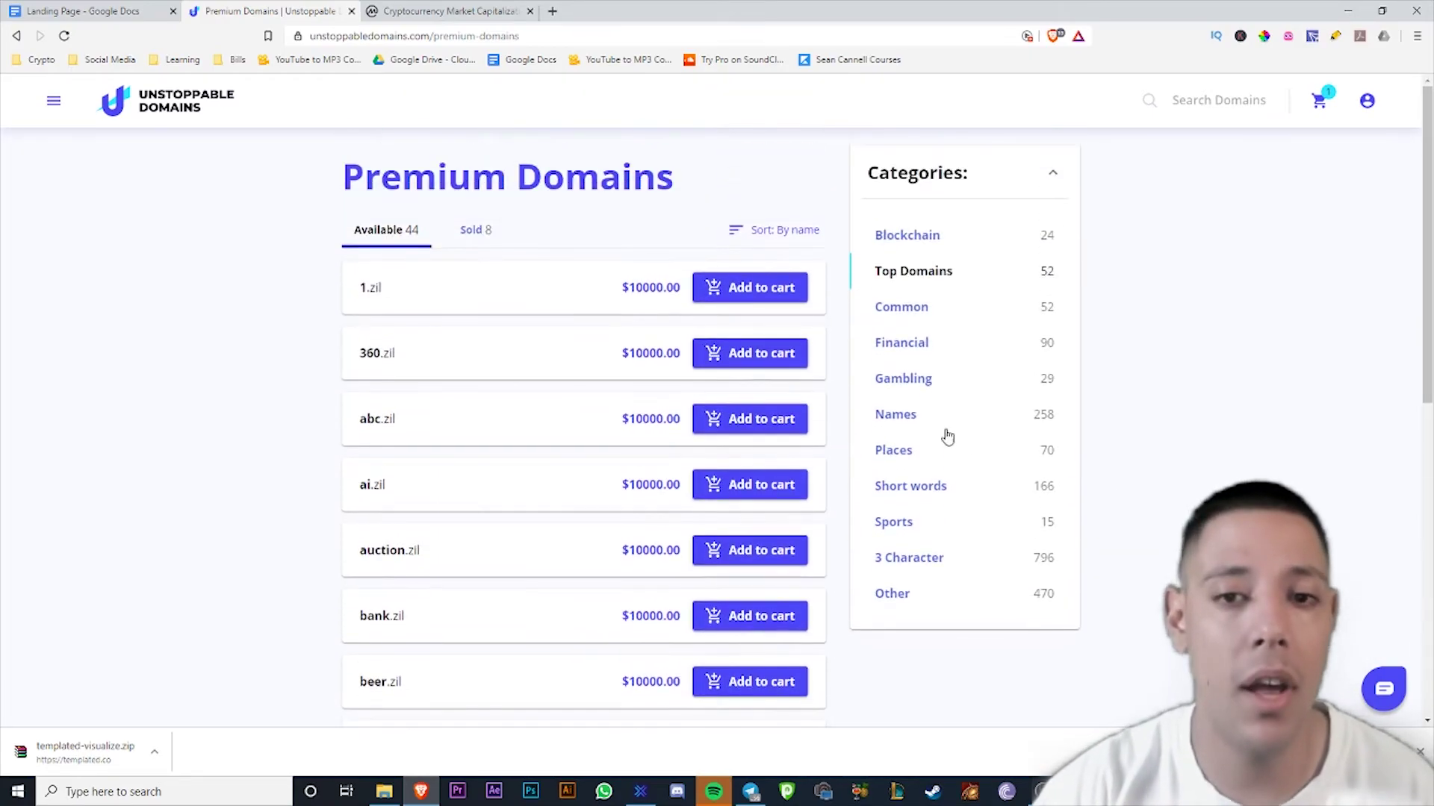
pyautogui.scroll(-1, 619, 501)
pyautogui.scroll(-1, 619, 501)
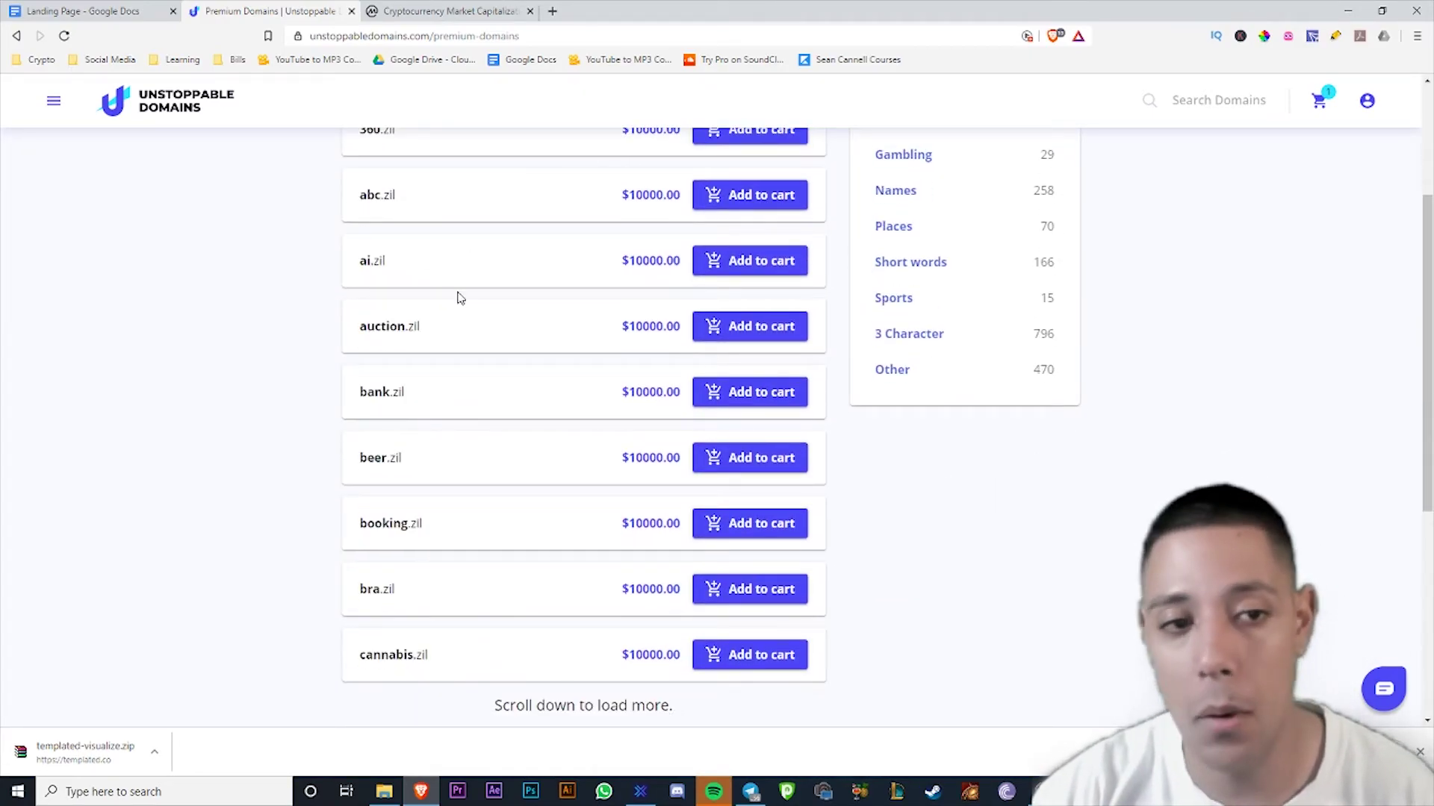
pyautogui.scroll(-3, 699, 399)
pyautogui.scroll(6, 672, 336)
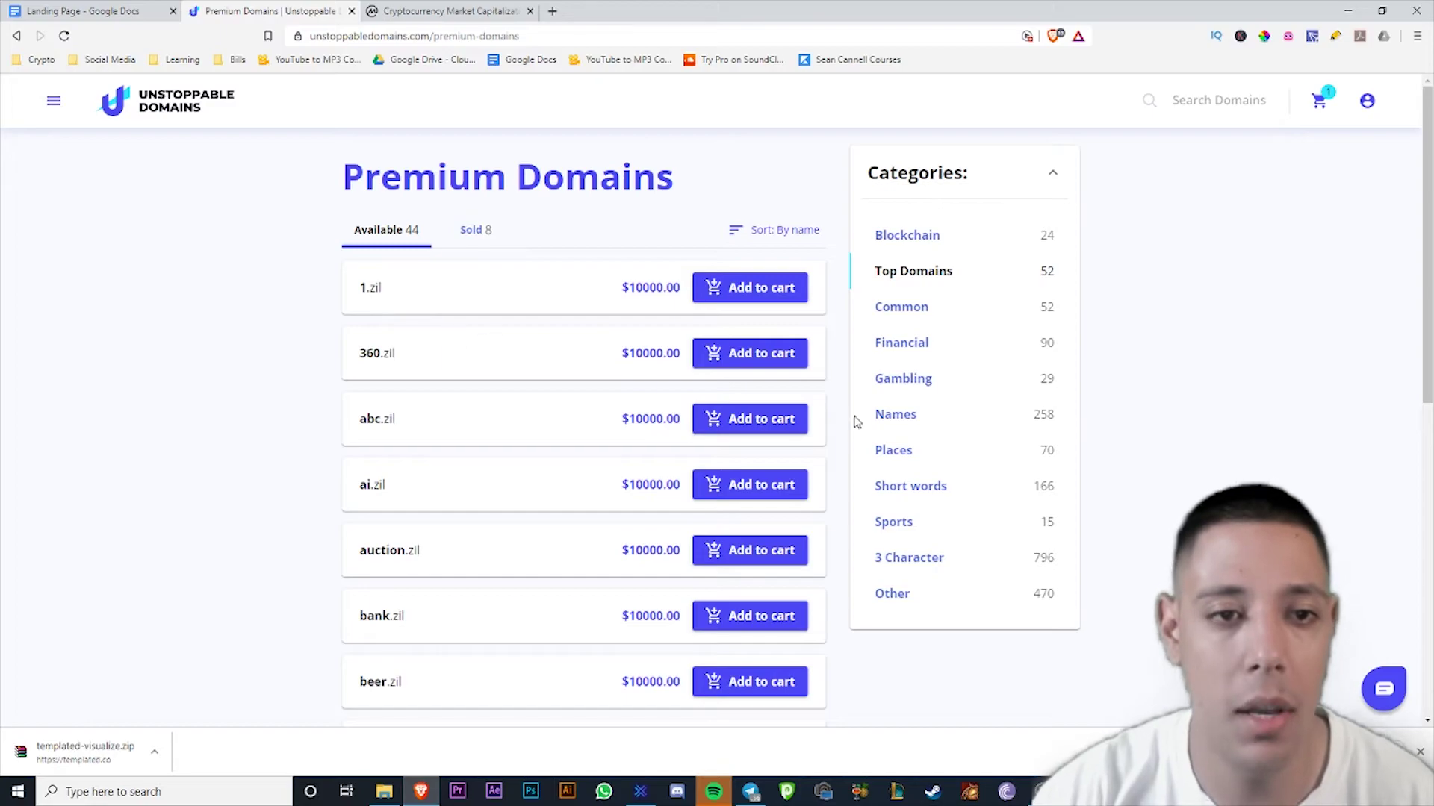
pyautogui.click(470, 235)
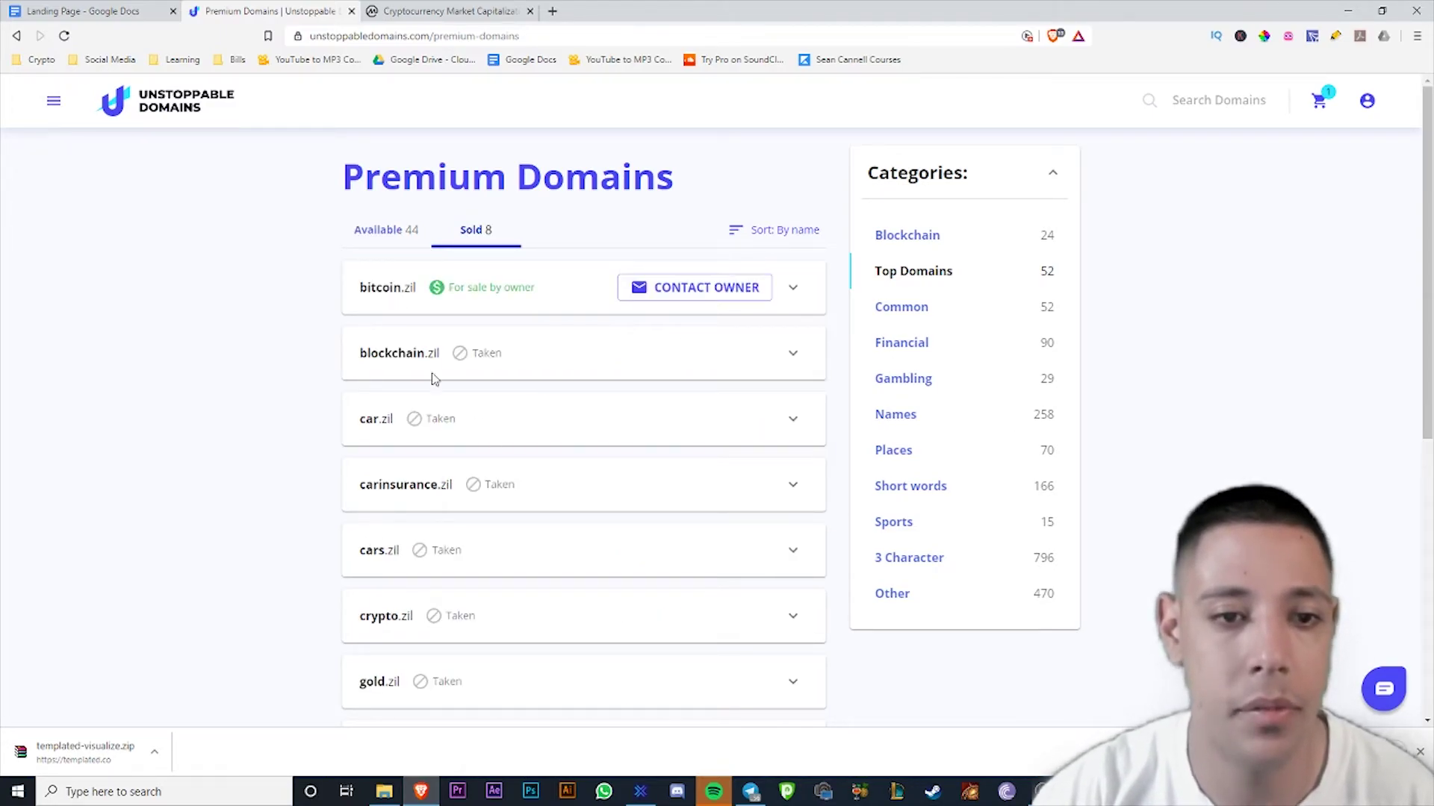
pyautogui.scroll(-2, 566, 347)
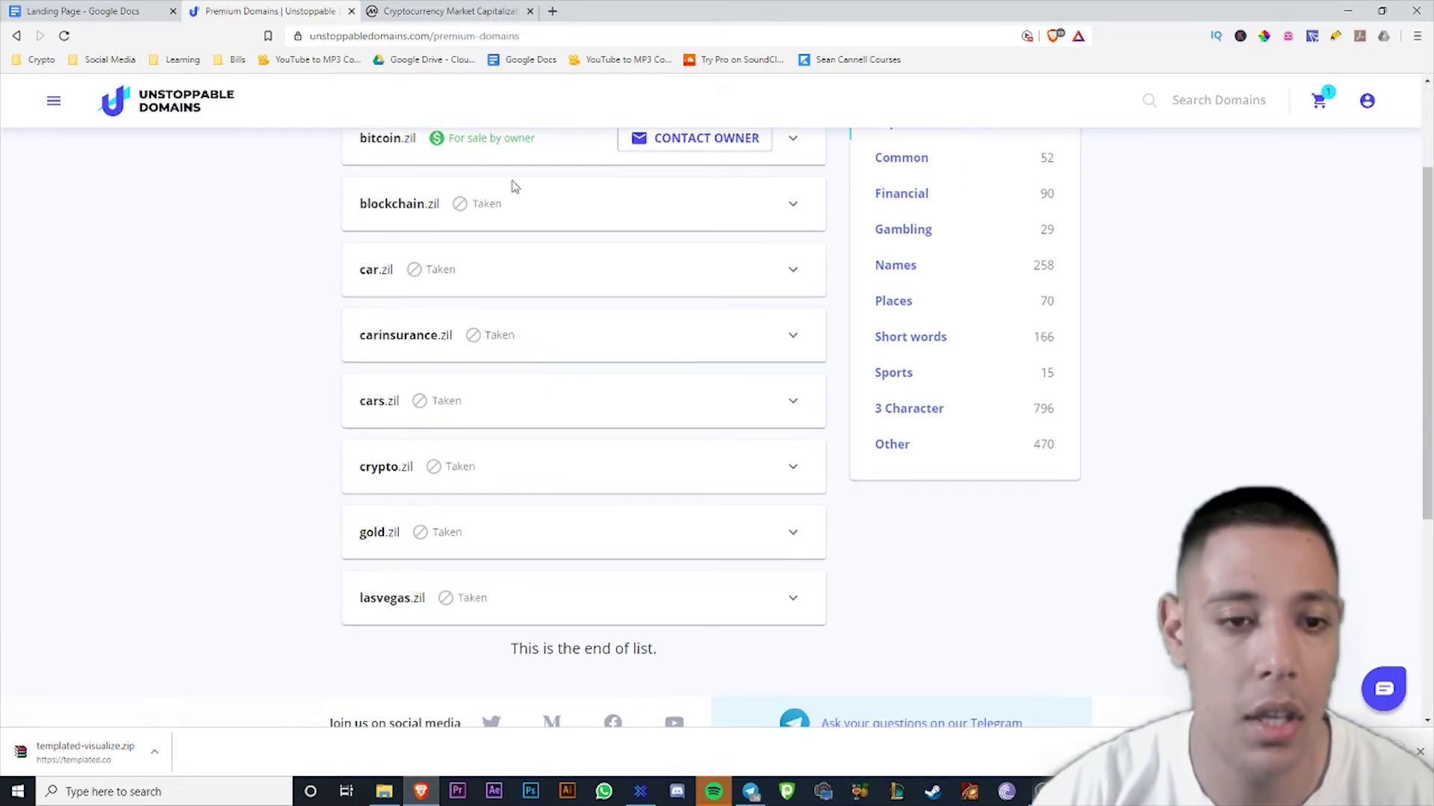
pyautogui.scroll(3, 512, 185)
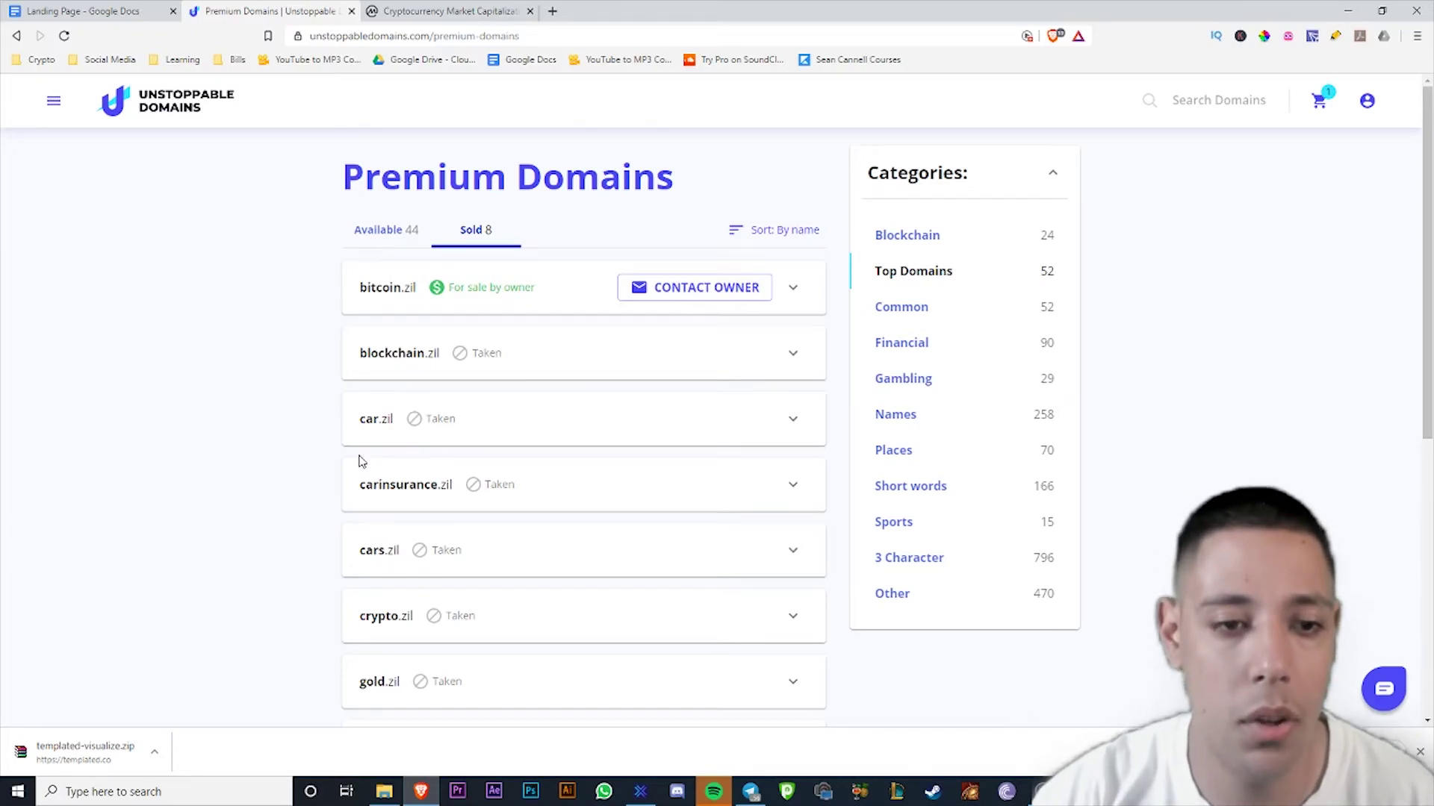
# Step: Look over sold Top Domains like carinsurance.zil, then list the Common category's $250–$1000 names
pyautogui.moveTo(366, 484); pyautogui.dragTo(462, 498)
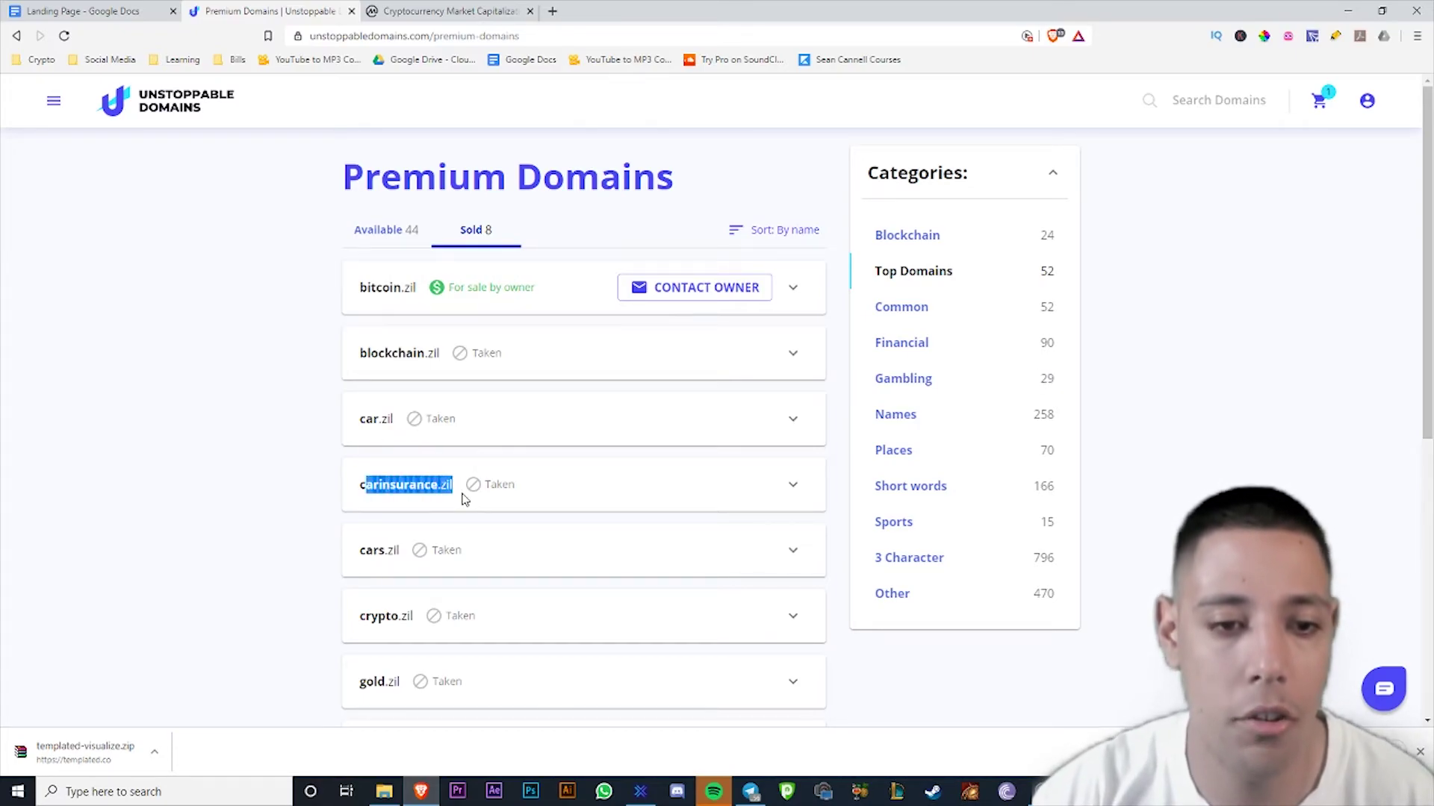
pyautogui.click(718, 445)
pyautogui.scroll(-2, 717, 445)
pyautogui.doubleClick(380, 467)
pyautogui.click(720, 434)
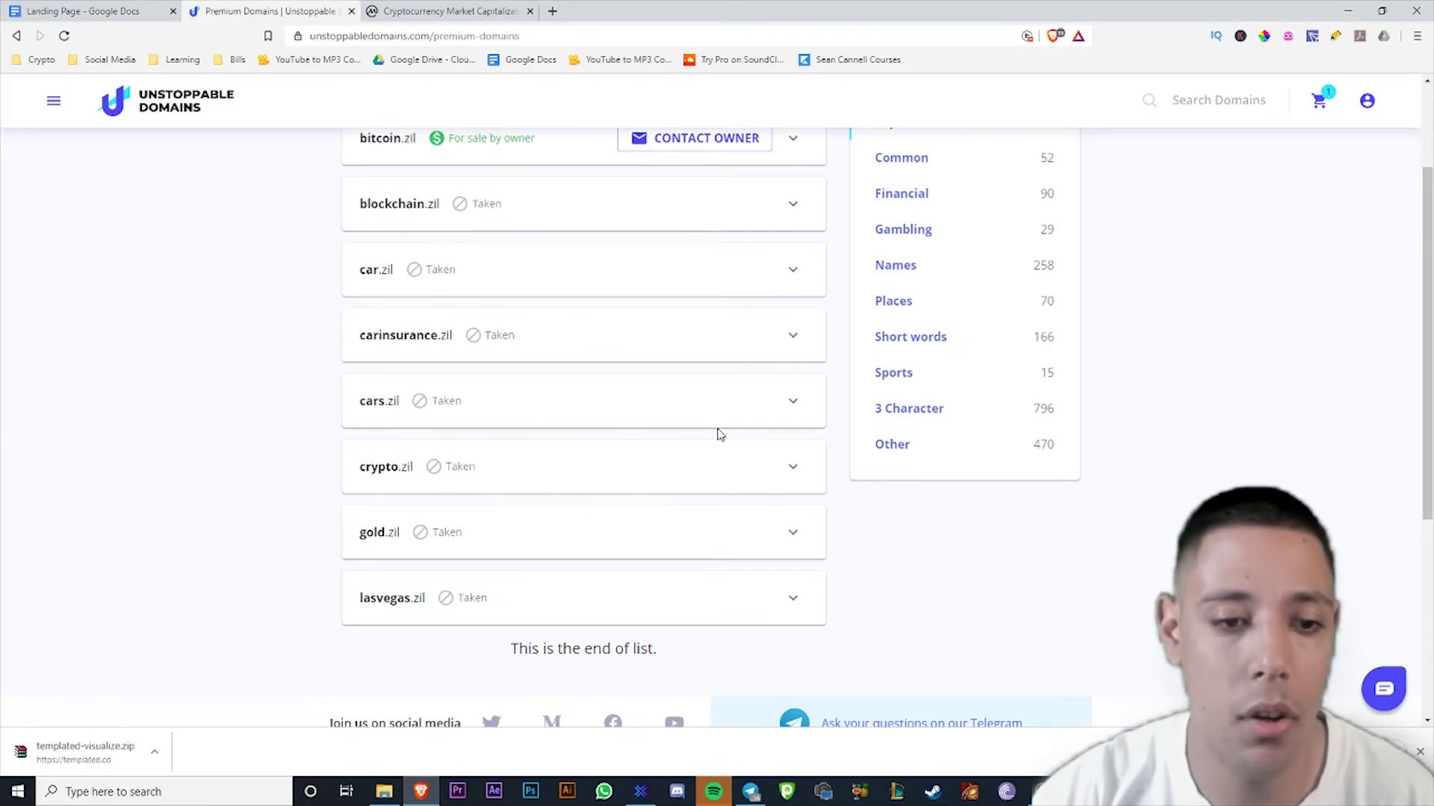
pyautogui.scroll(2, 508, 478)
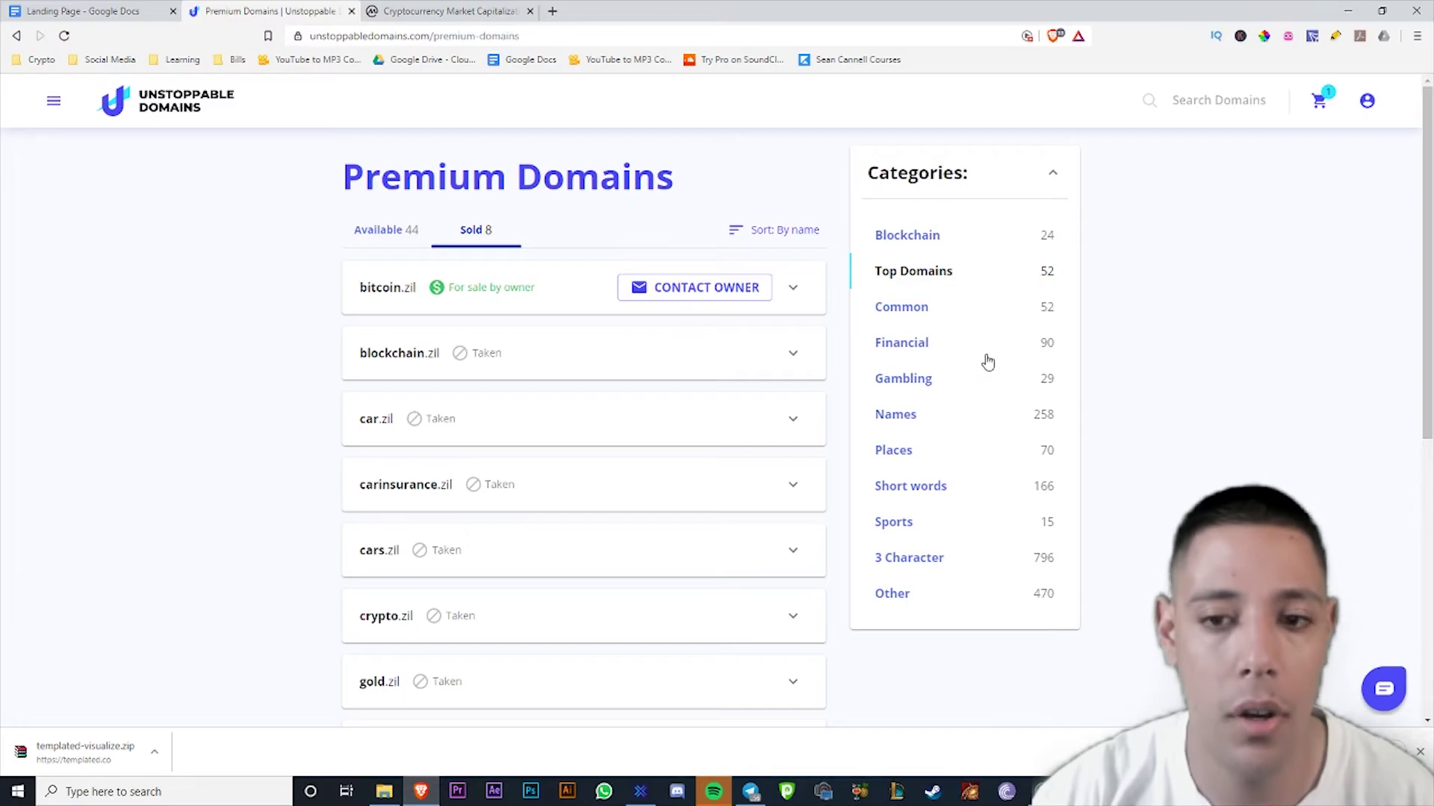
pyautogui.click(903, 308)
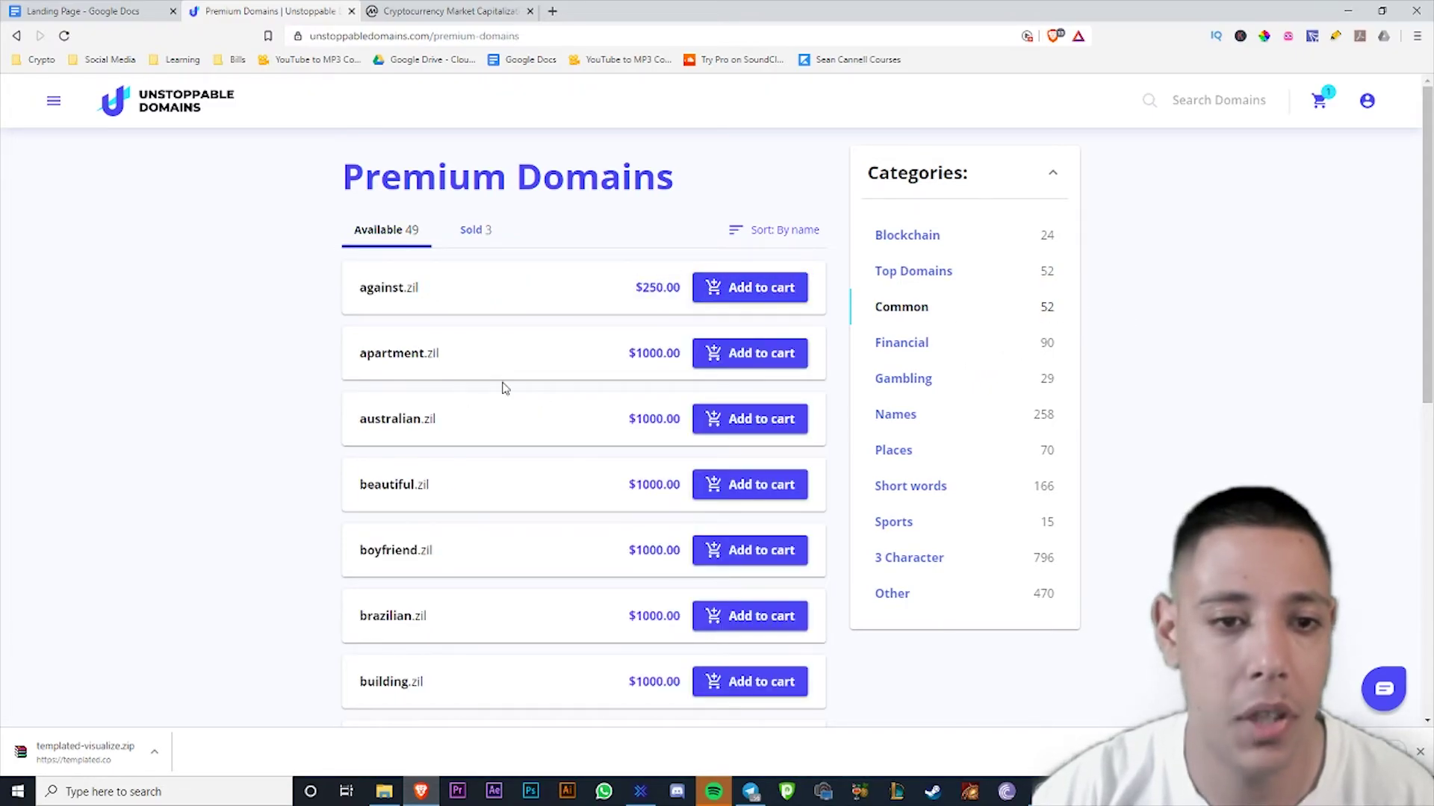
pyautogui.scroll(-1, 441, 325)
pyautogui.scroll(-1, 441, 325)
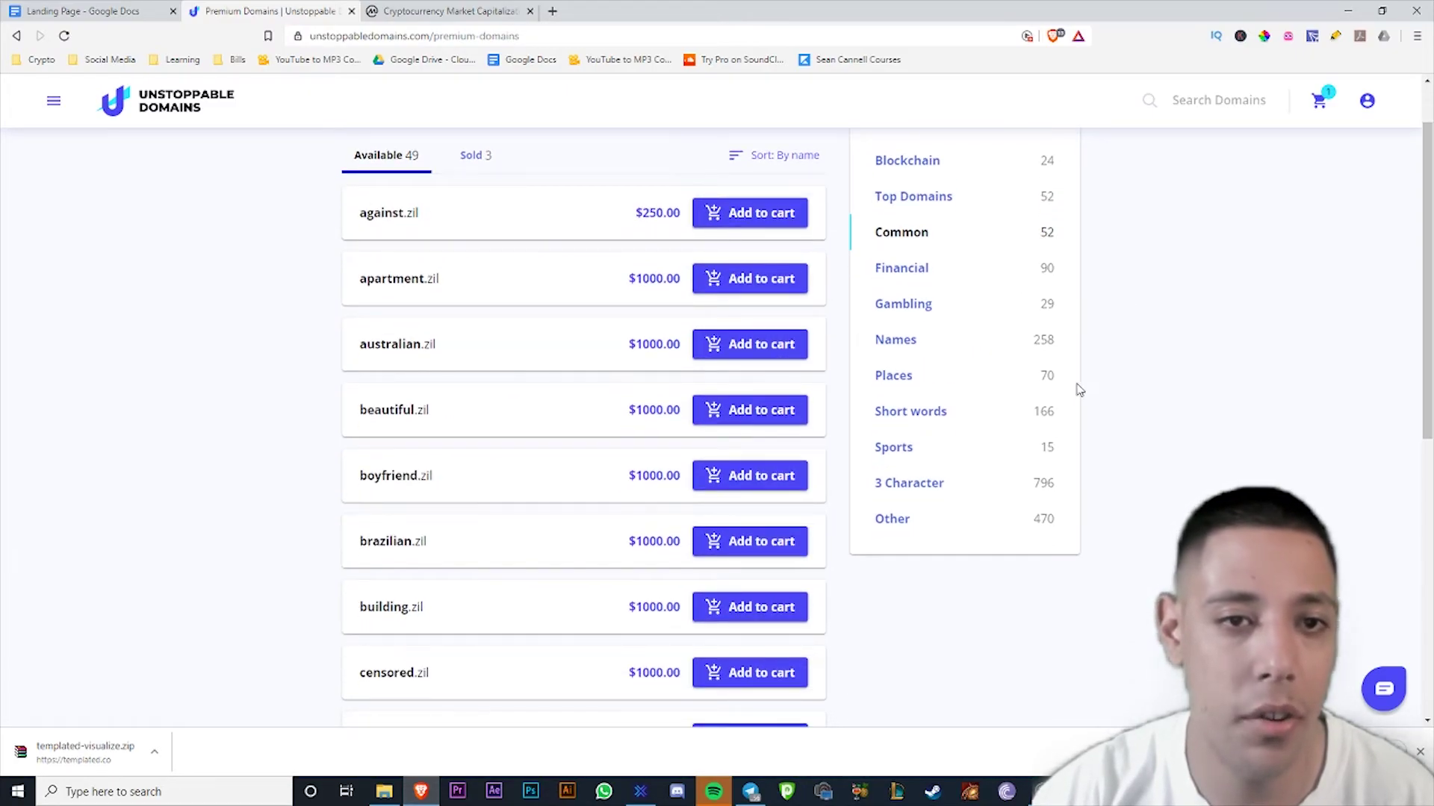
pyautogui.scroll(-3, 717, 320)
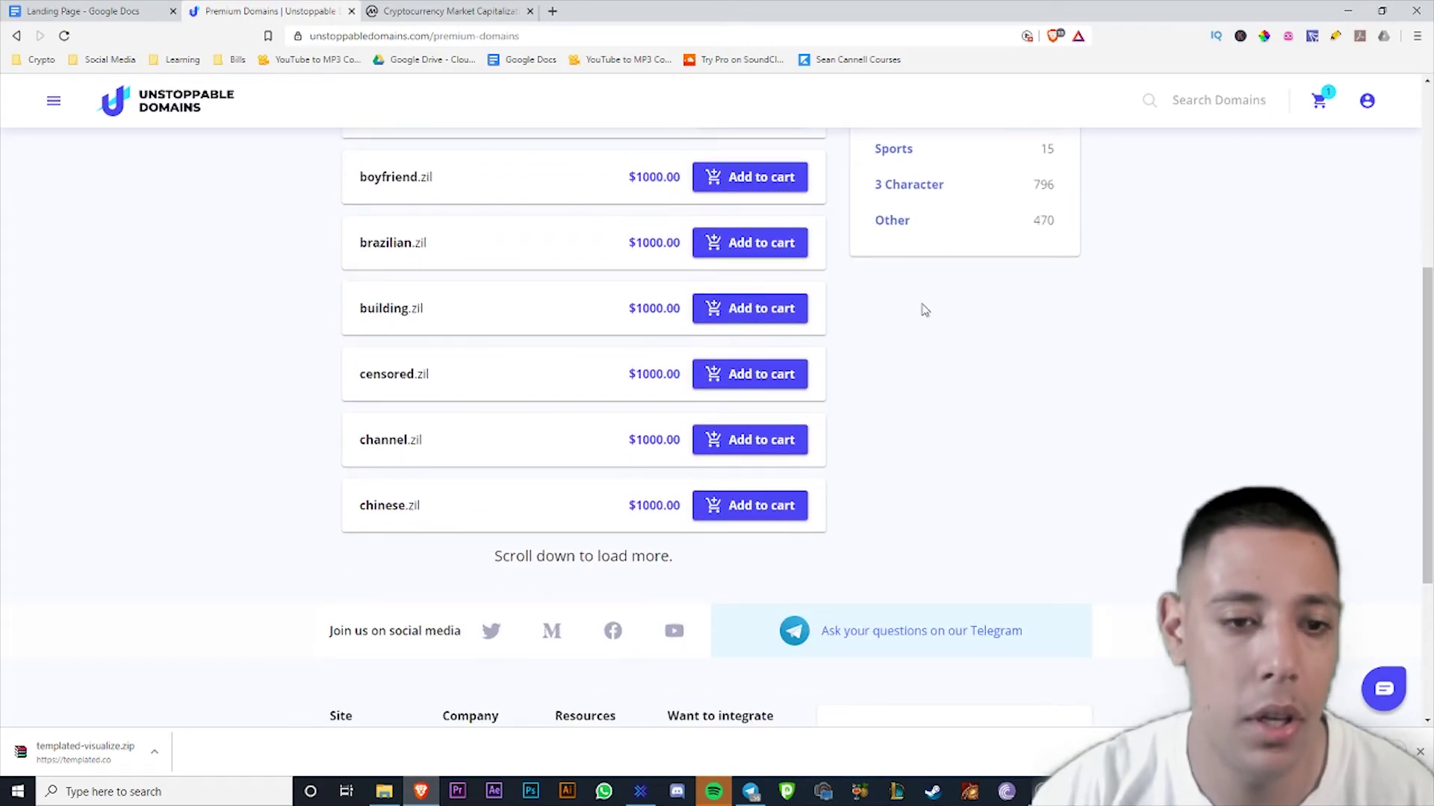
pyautogui.scroll(4, 924, 310)
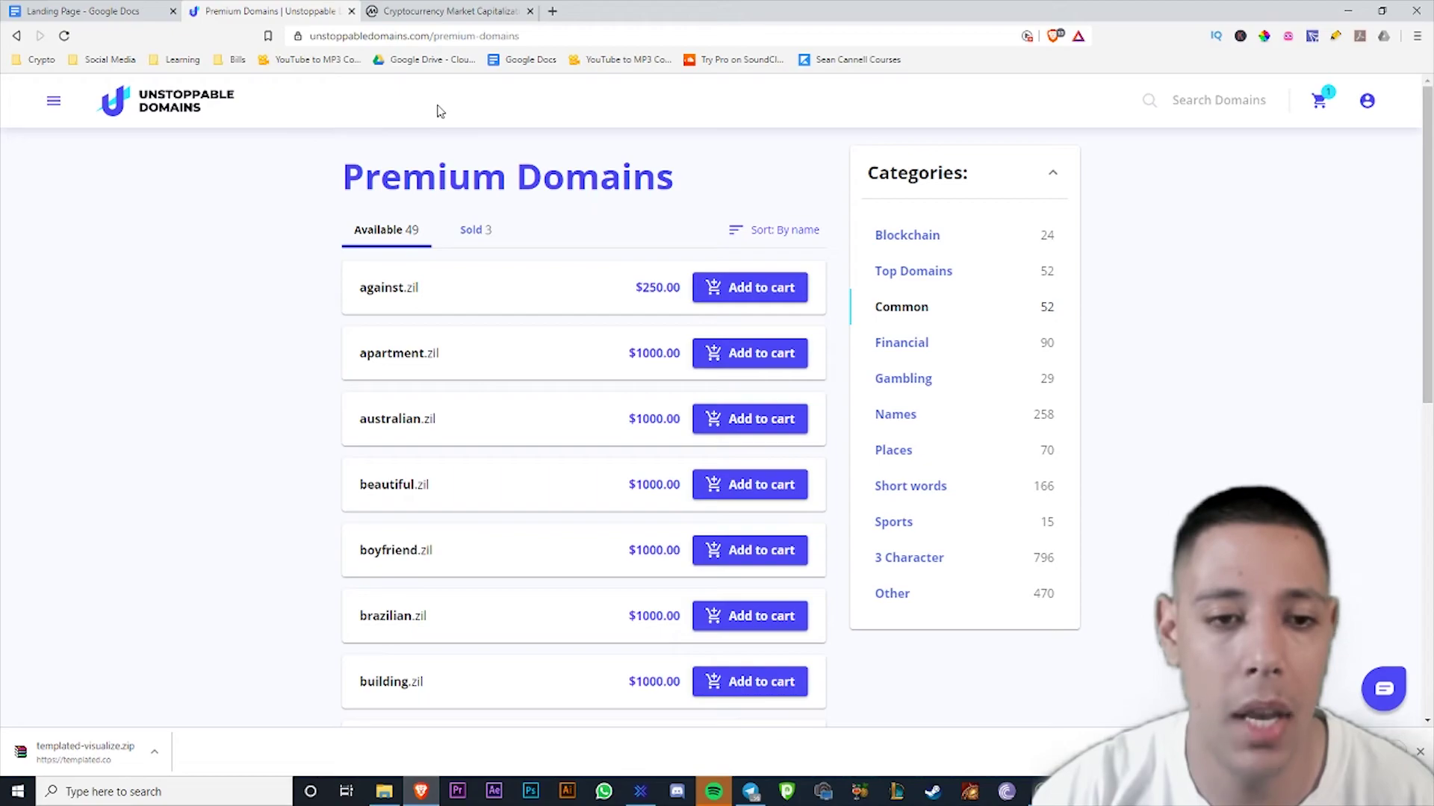
pyautogui.moveTo(393, 357); pyautogui.dragTo(476, 364)
pyautogui.click(486, 363)
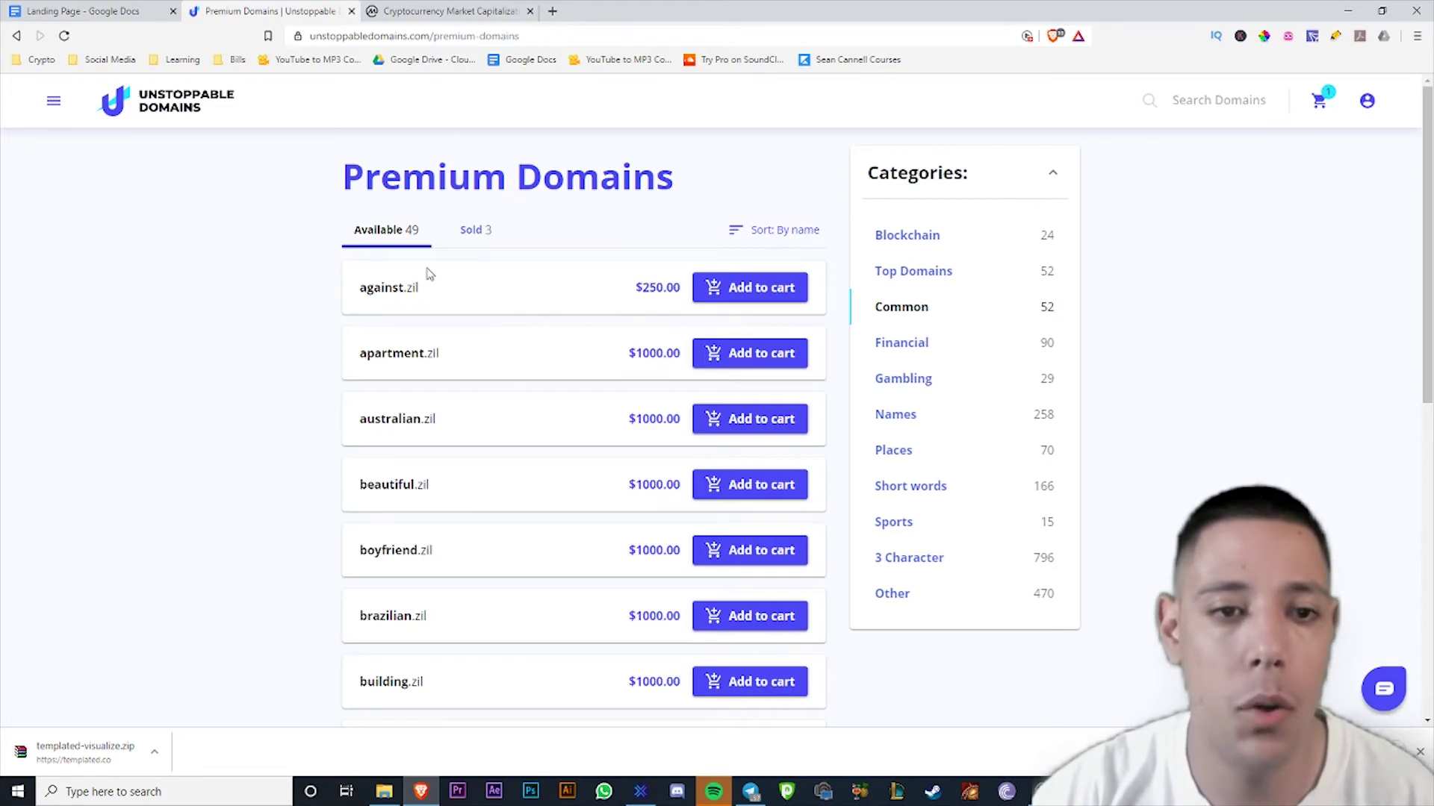
pyautogui.moveTo(370, 288); pyautogui.dragTo(527, 301)
pyautogui.click(533, 291)
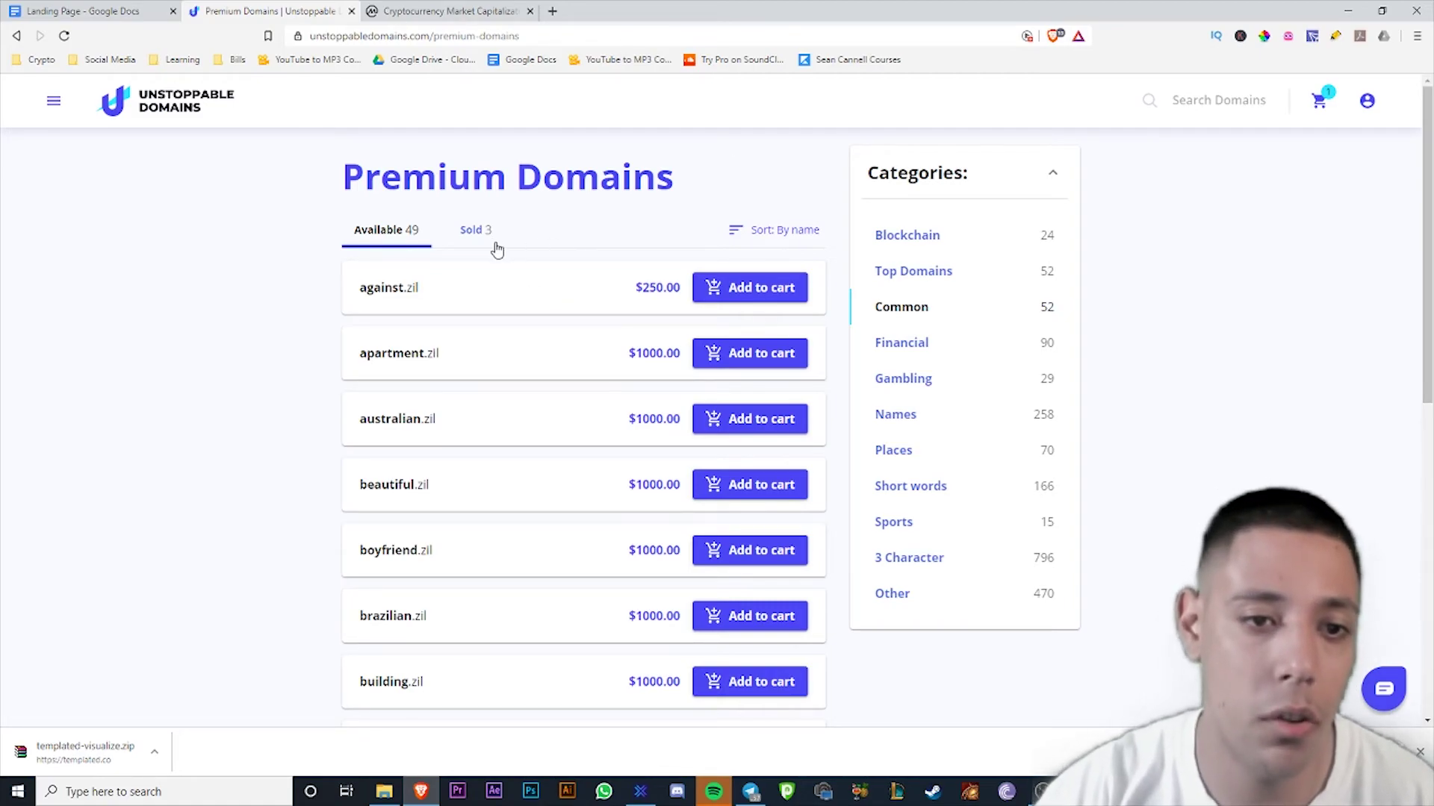
# Step: Go to My Domains and show .crypto domains, where alexanderlorenzo.crypto is an unclaimed pre-order
pyautogui.click(52, 101)
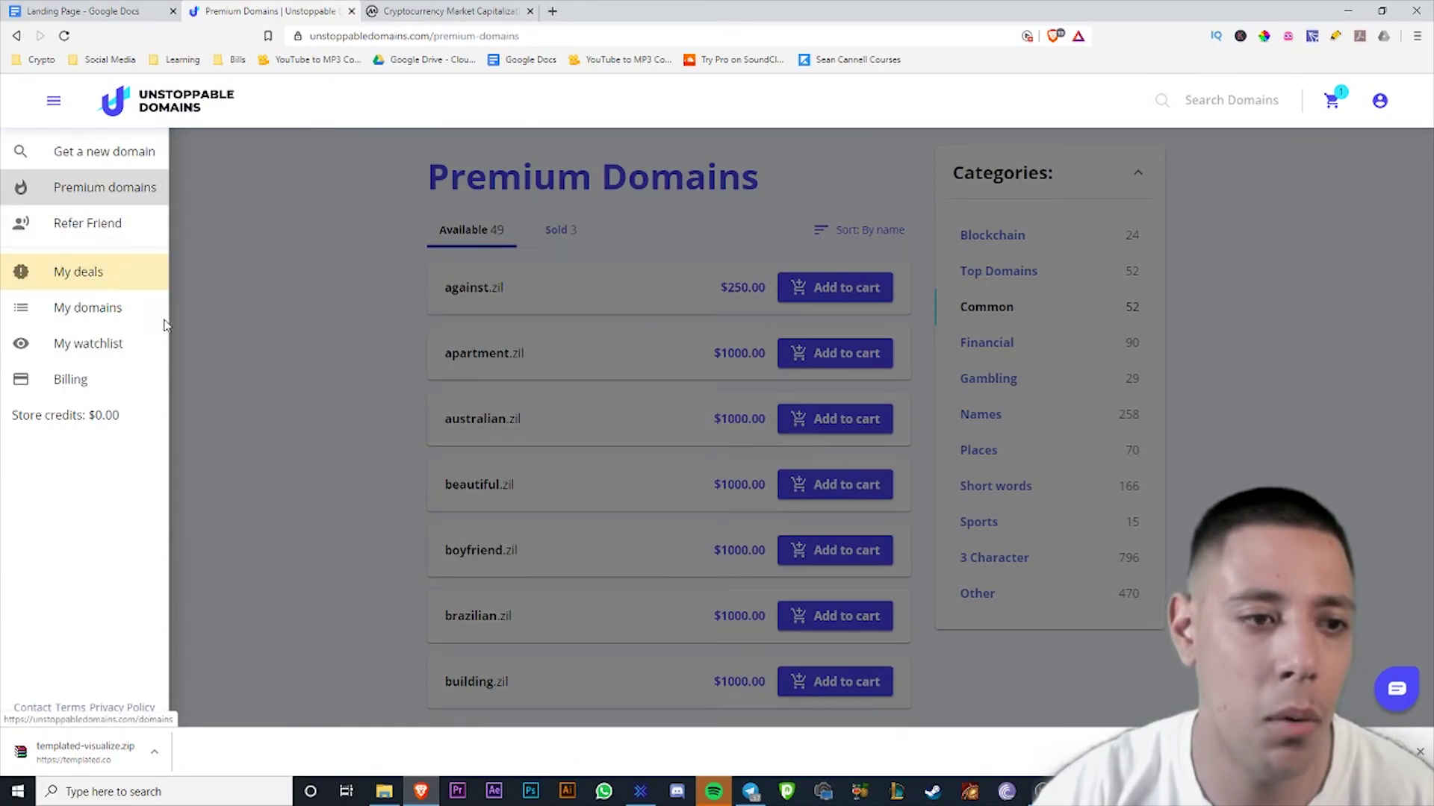
pyautogui.click(87, 307)
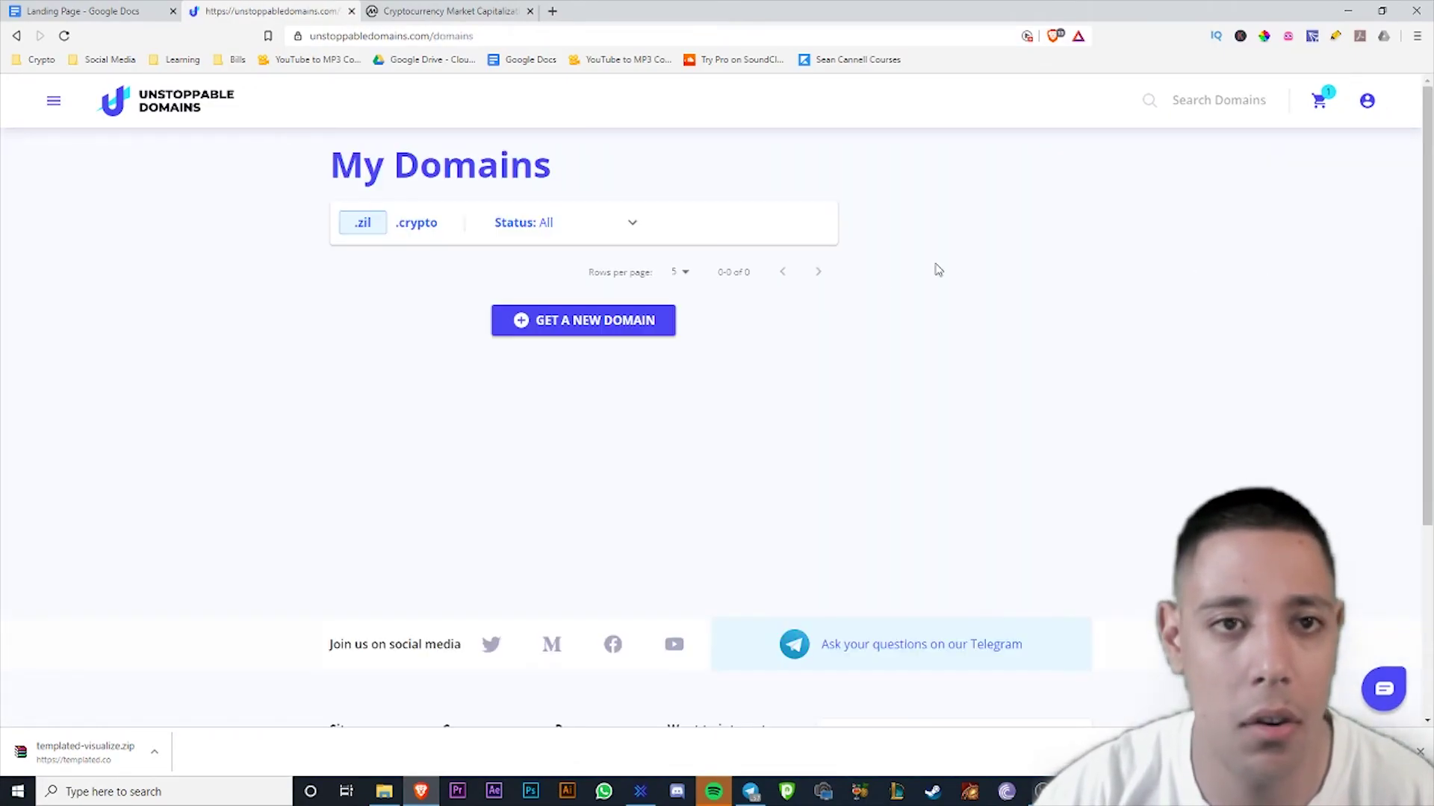
pyautogui.click(416, 223)
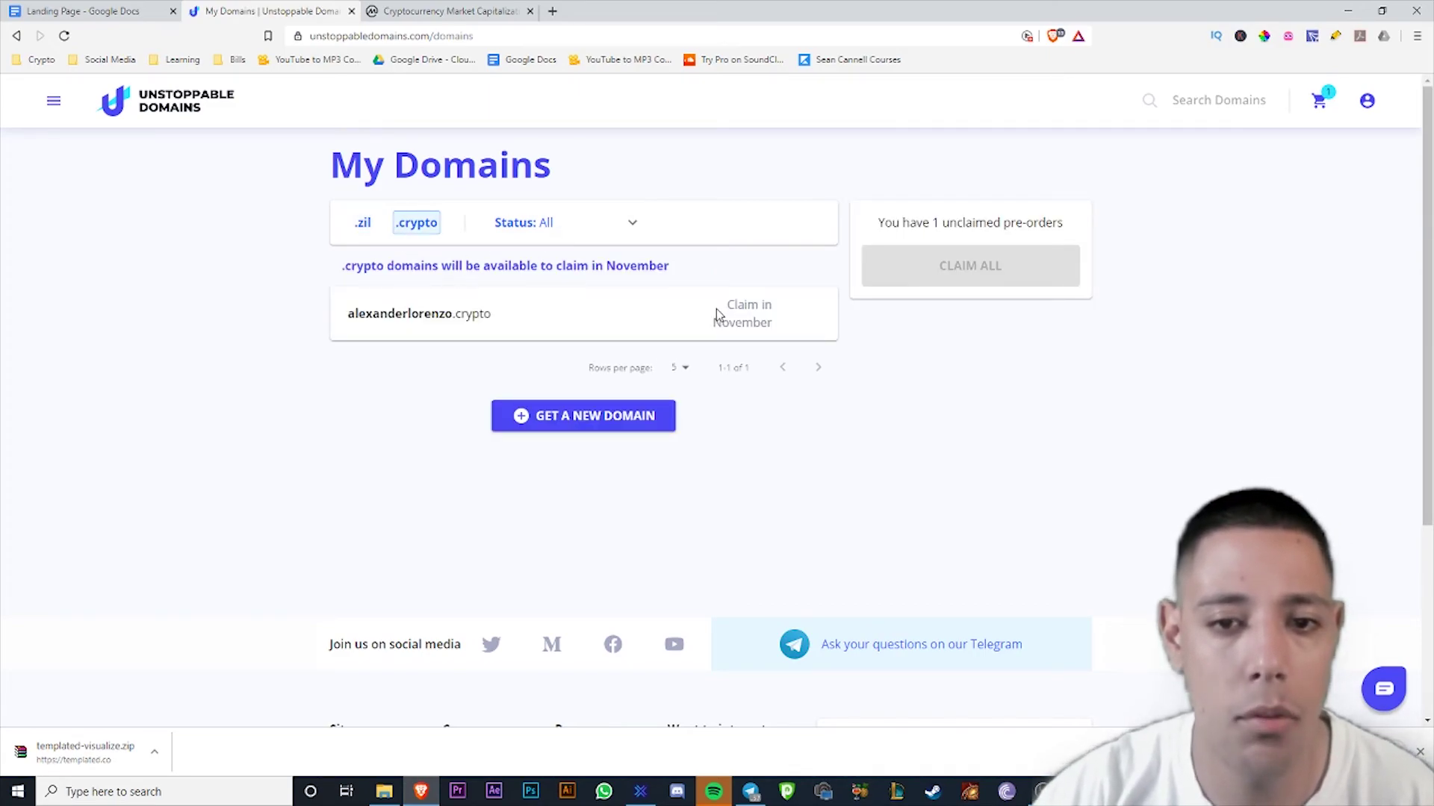
pyautogui.click(1092, 396)
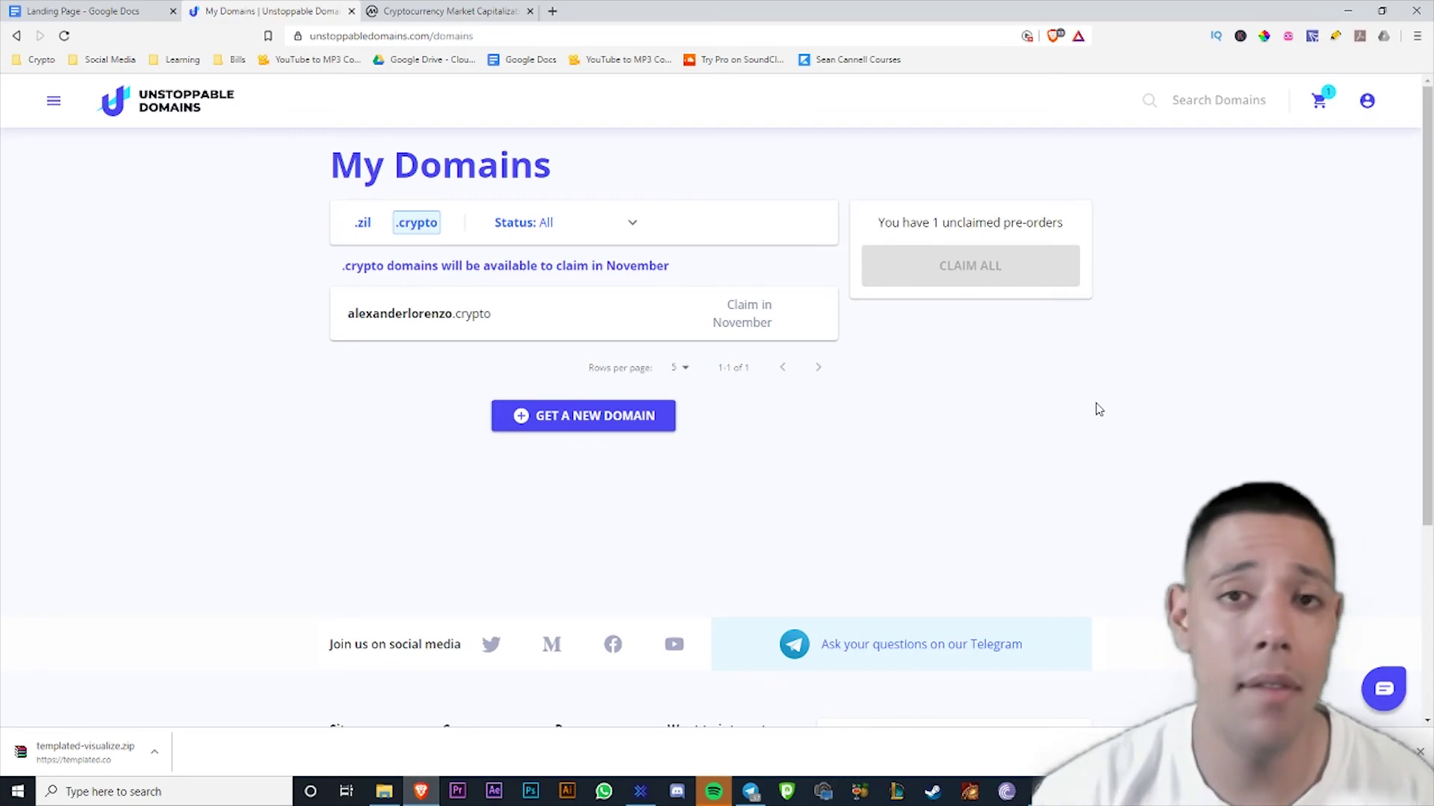
pyautogui.scroll(-2, 493, 505)
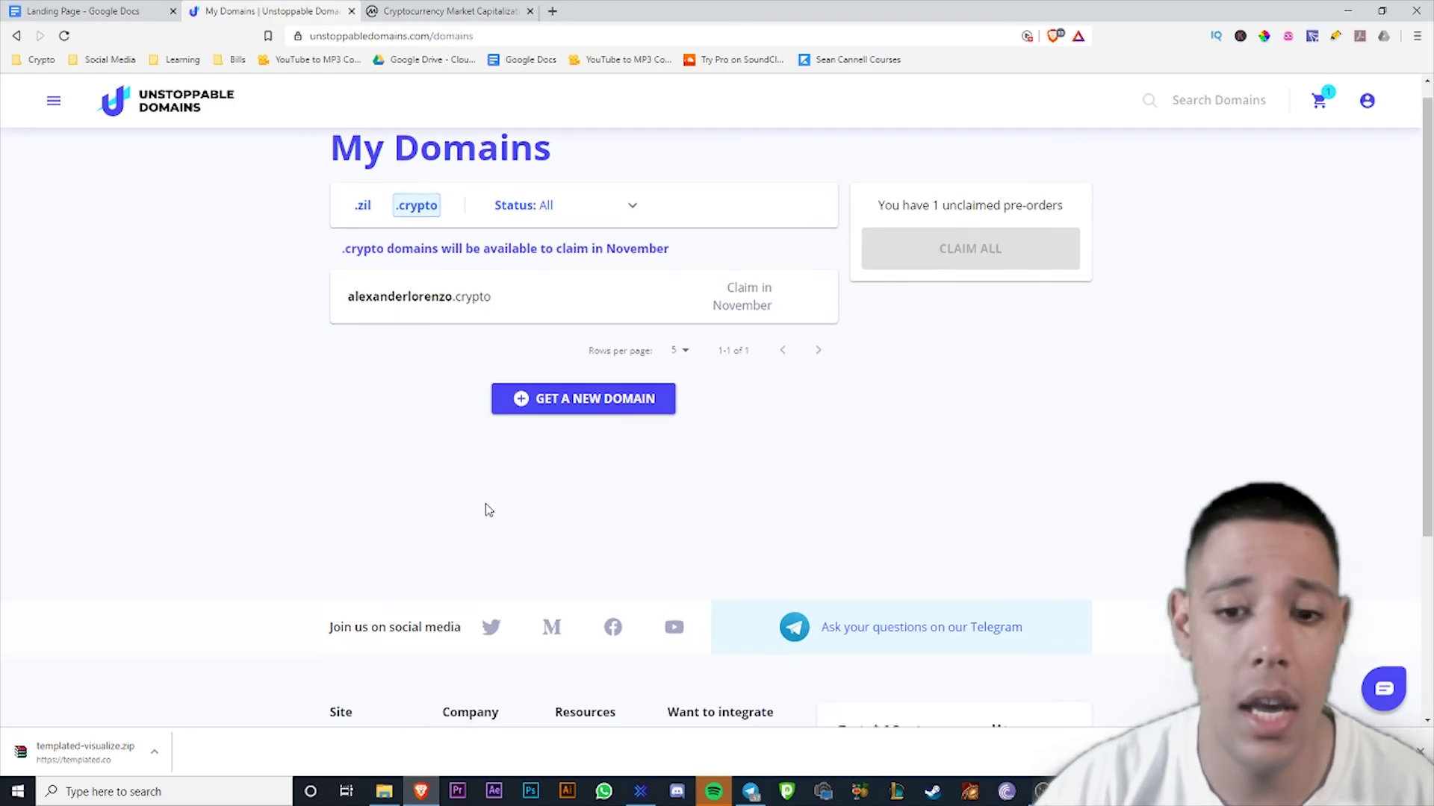
pyautogui.scroll(-2, 600, 480)
pyautogui.scroll(3, 1117, 367)
pyautogui.scroll(-5, 1098, 364)
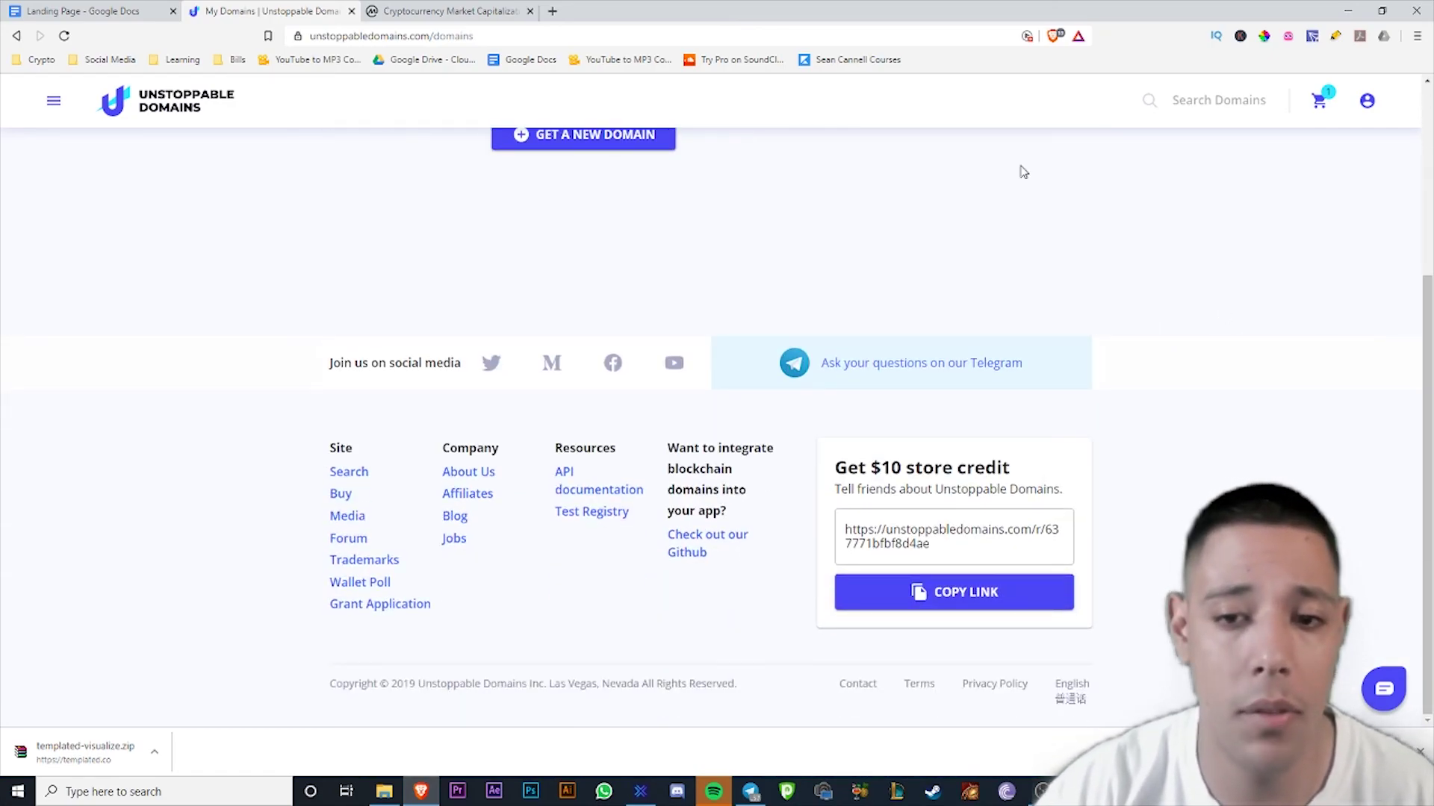
pyautogui.scroll(2, 1021, 172)
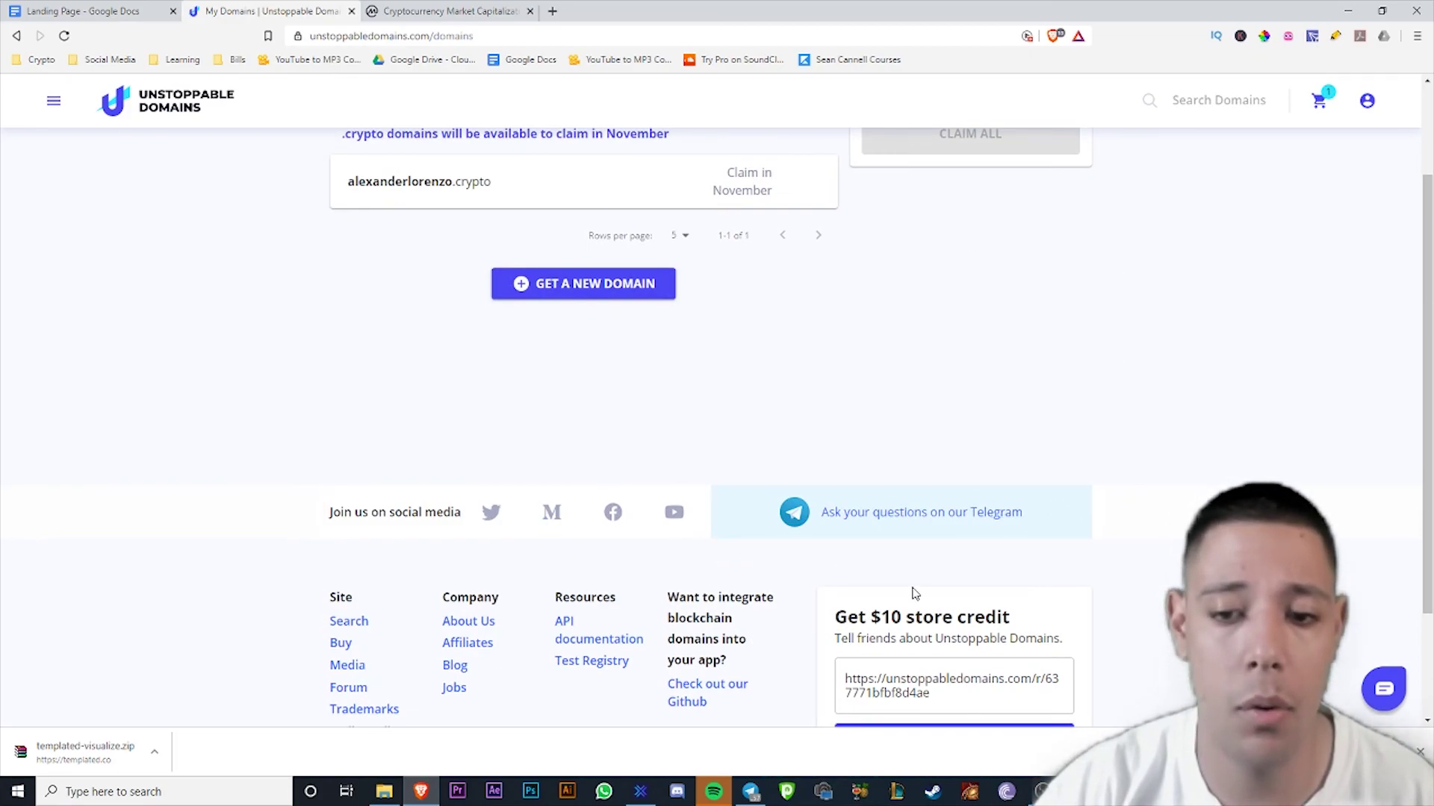
pyautogui.scroll(3, 1103, 423)
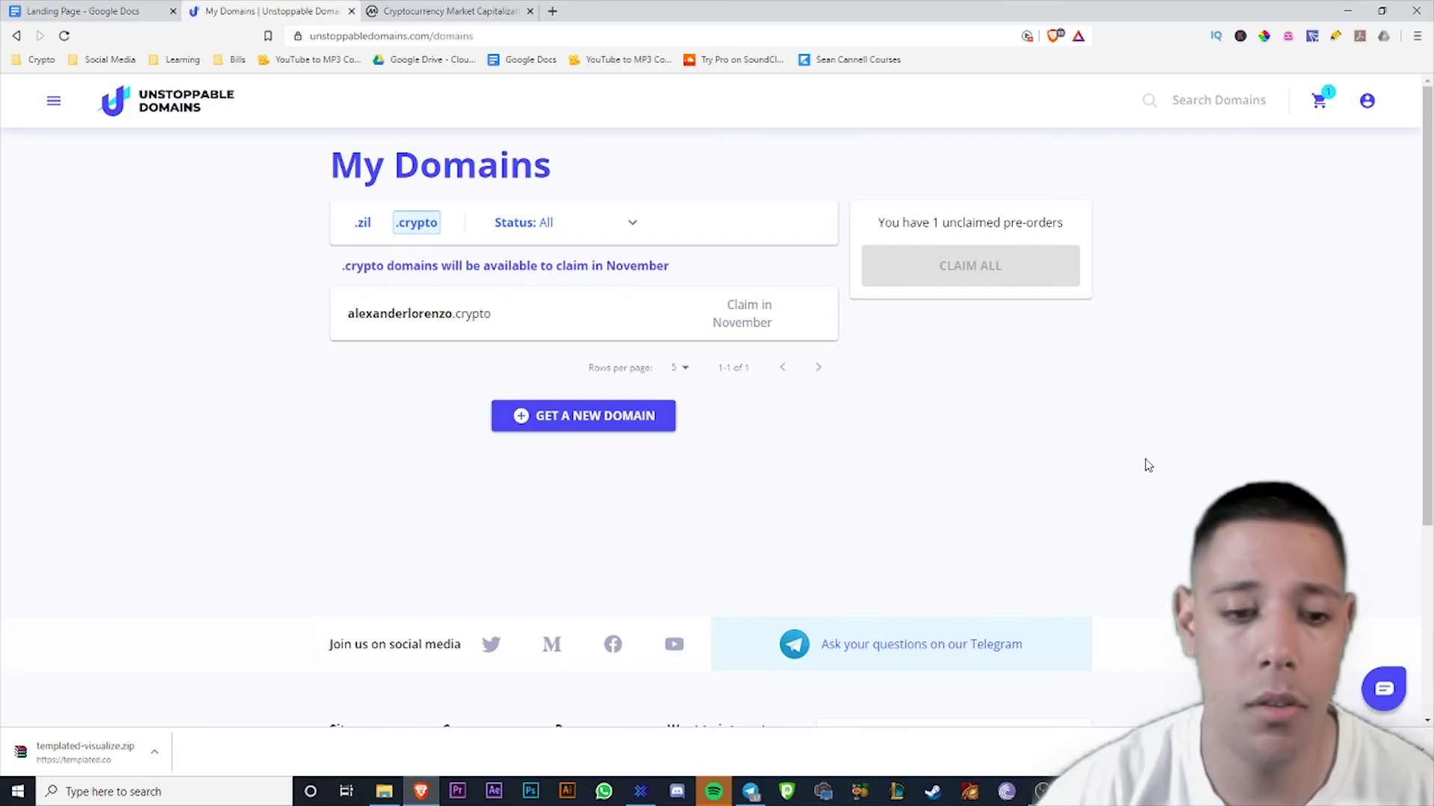